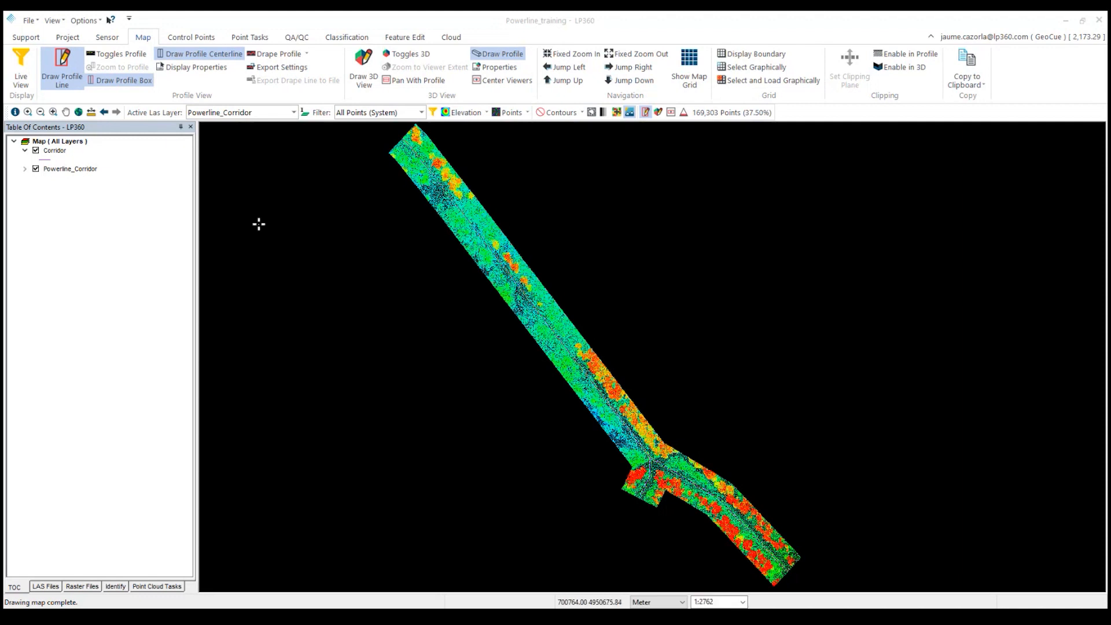
Toggle the Corridor layer's visibility and accept its line symbol properties with width 1.0.
left_click(35, 151)
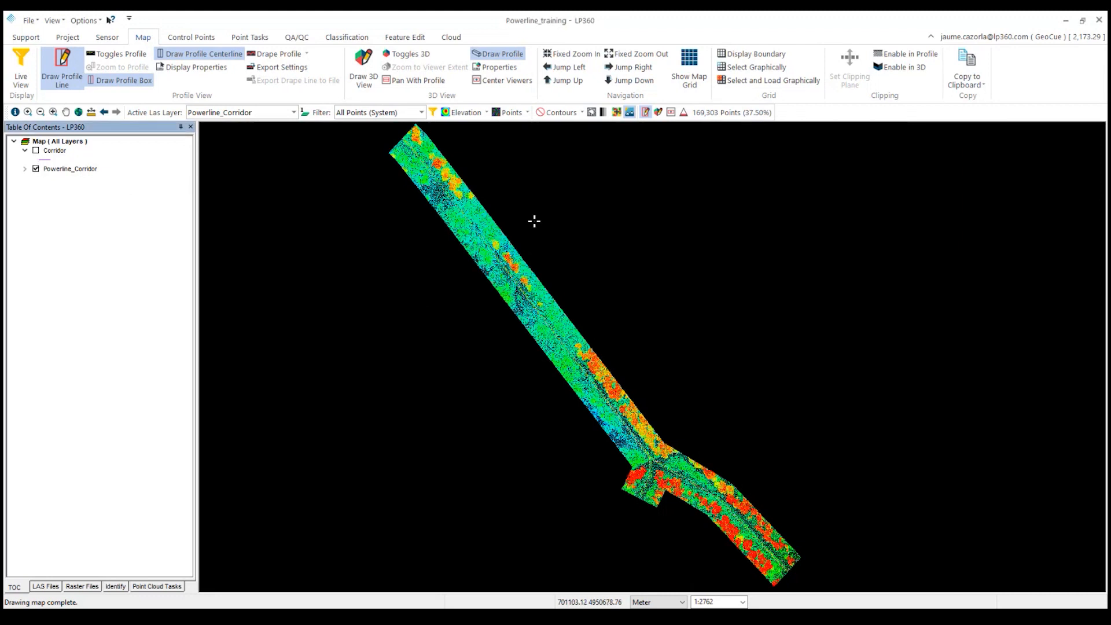
left_click(35, 151)
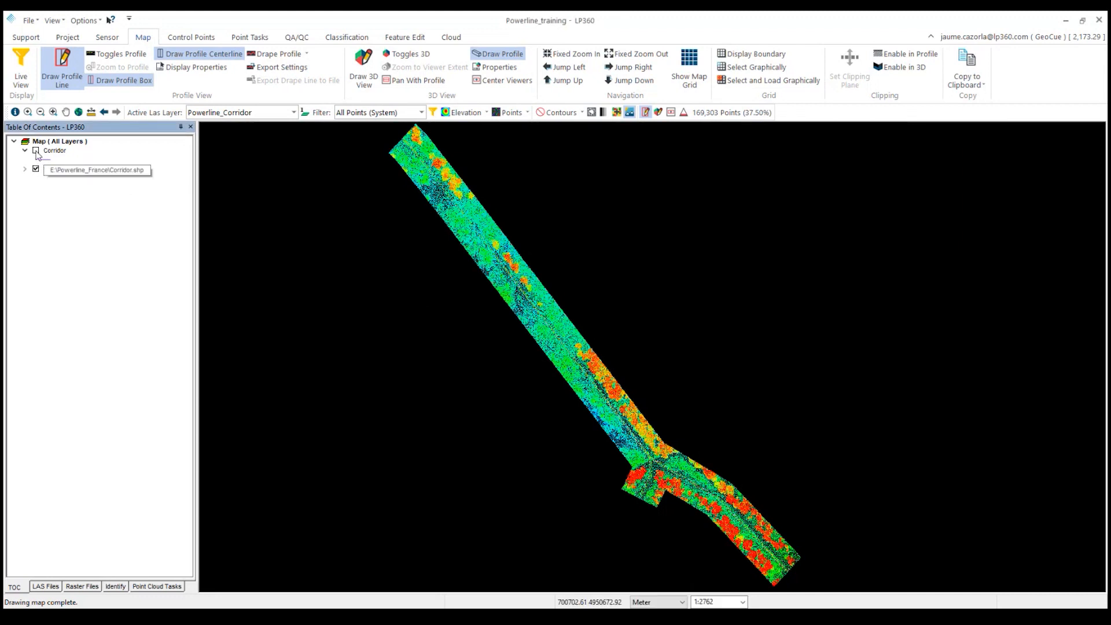
double_click(49, 161)
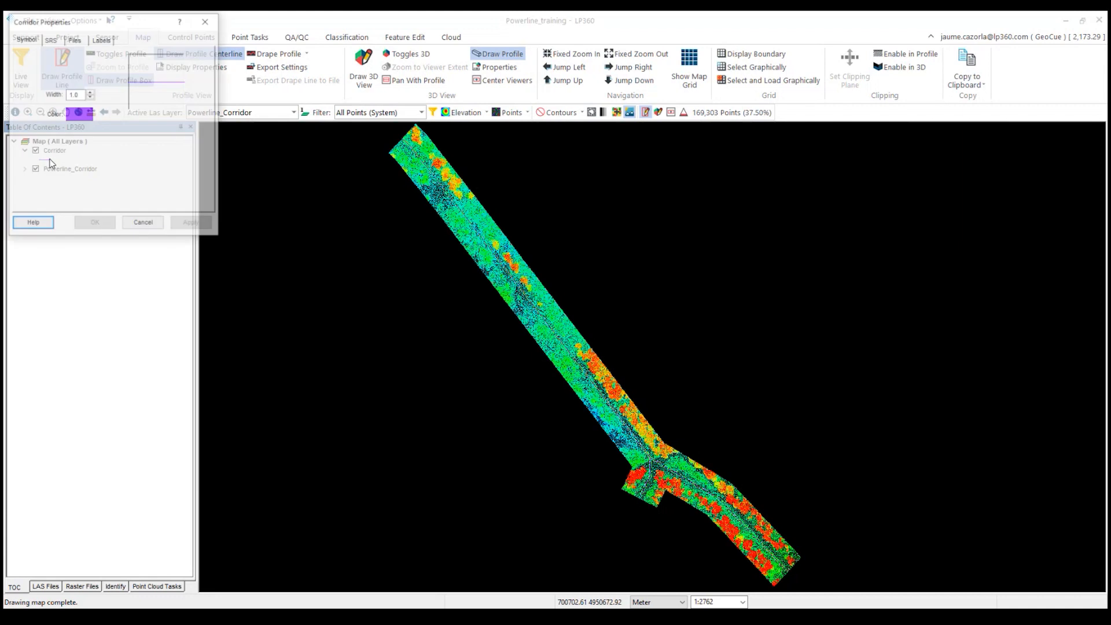
left_click(90, 92)
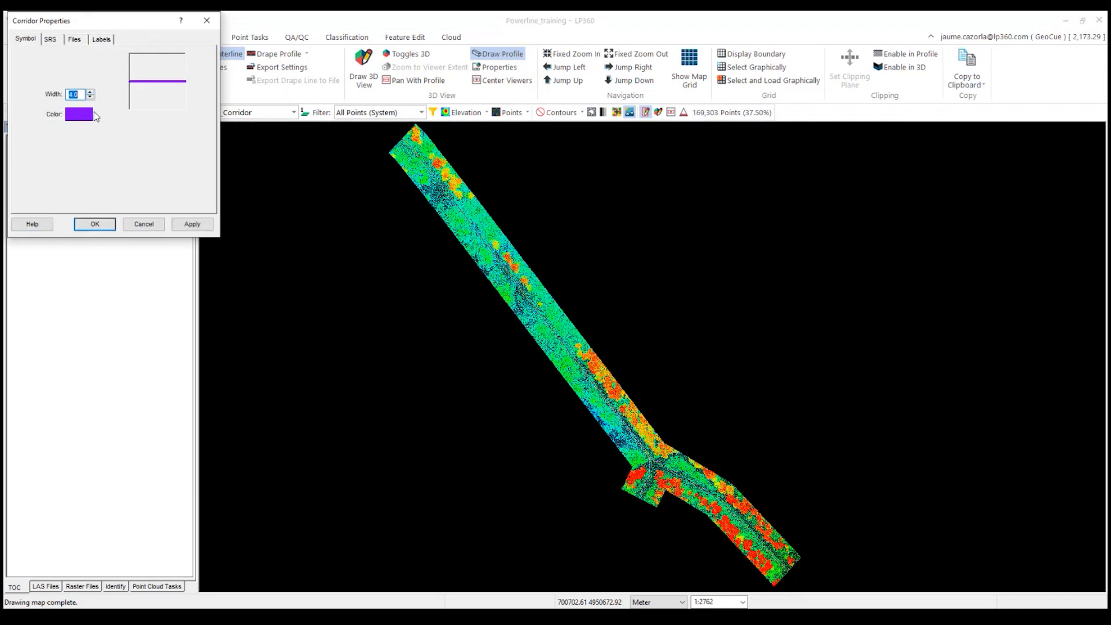
left_click(93, 224)
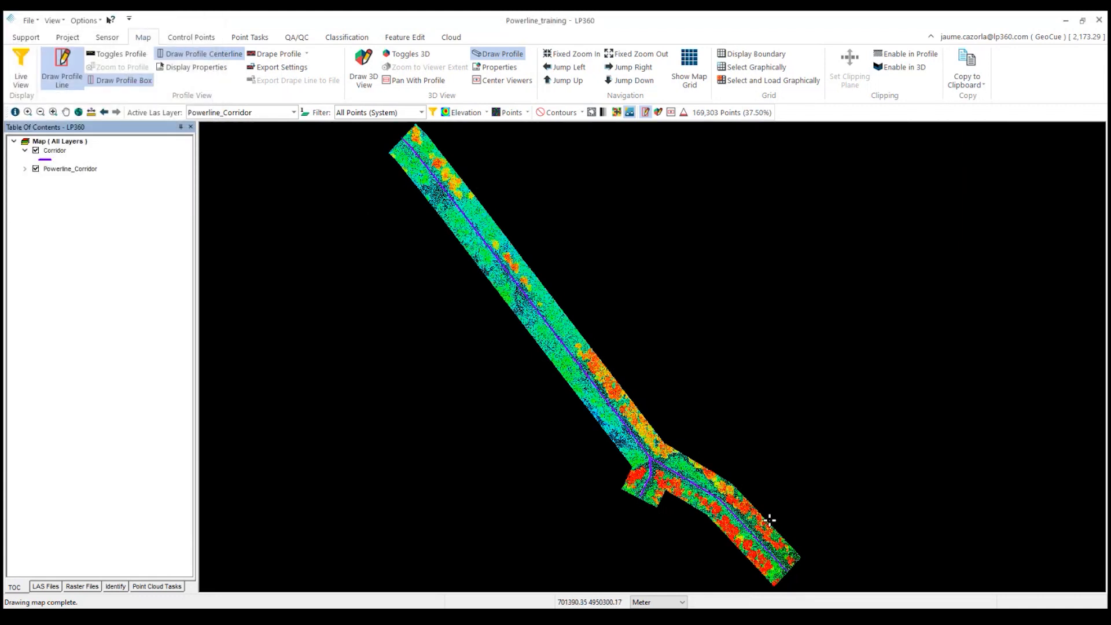
Zoom into the corridor and draw a profile line across it at a transmission tower.
scroll(744, 536, "up", 1)
middle_click_drag(714, 477, 683, 436)
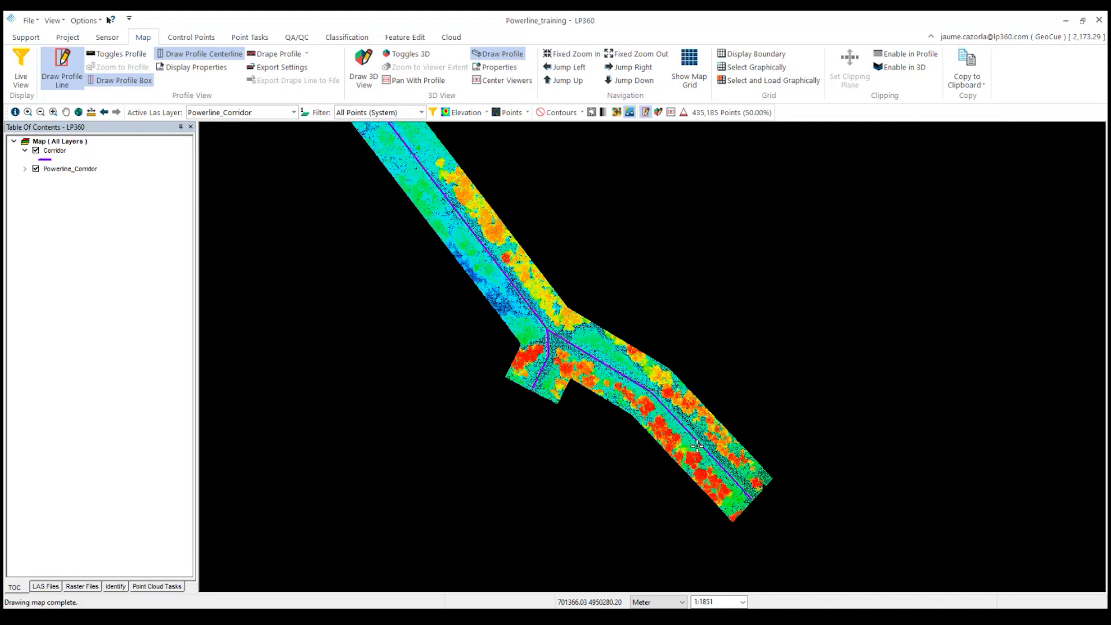
scroll(652, 400, "up", 3)
scroll(669, 378, "up", 1)
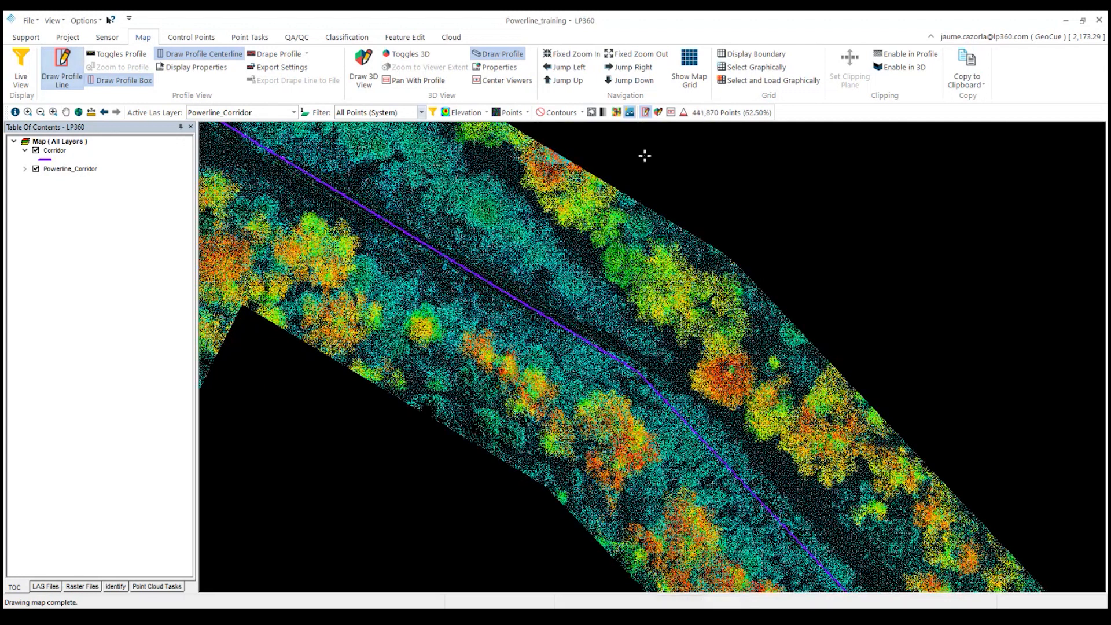
left_click(628, 399)
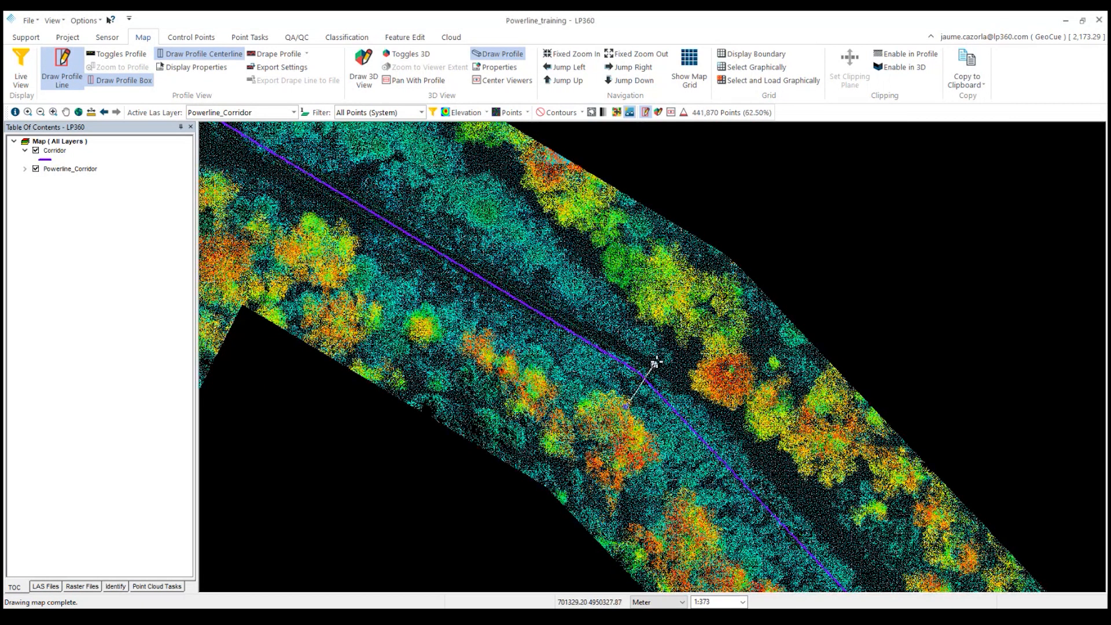
left_click(665, 327)
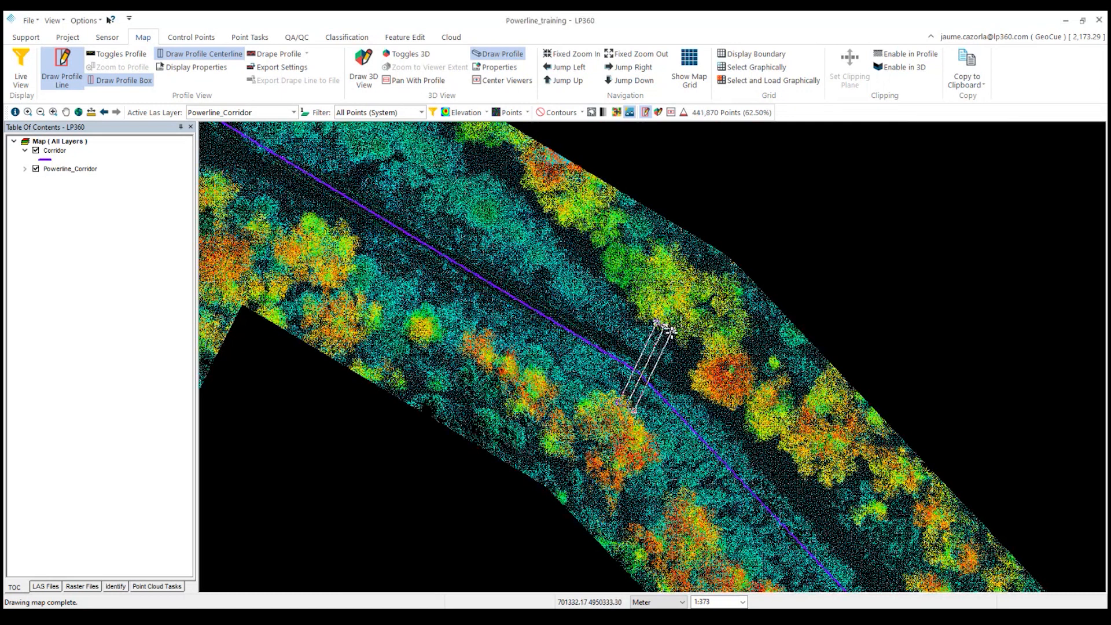
left_click(109, 238)
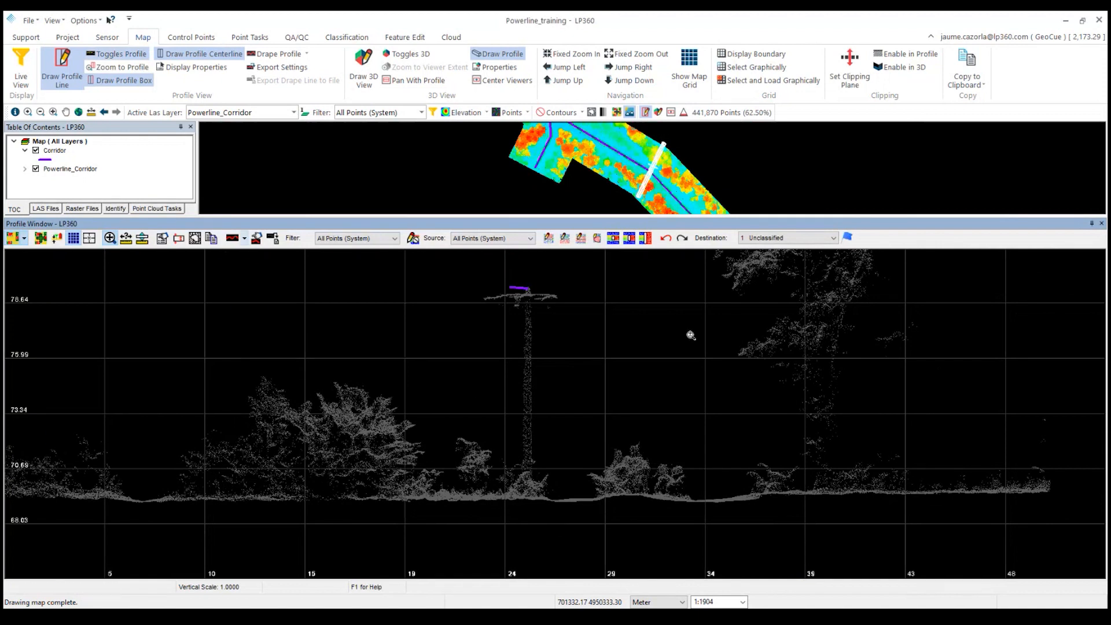
Classify the tower points in the profile as 15: Transmission Tower by tracing a line around the tower.
left_click(549, 238)
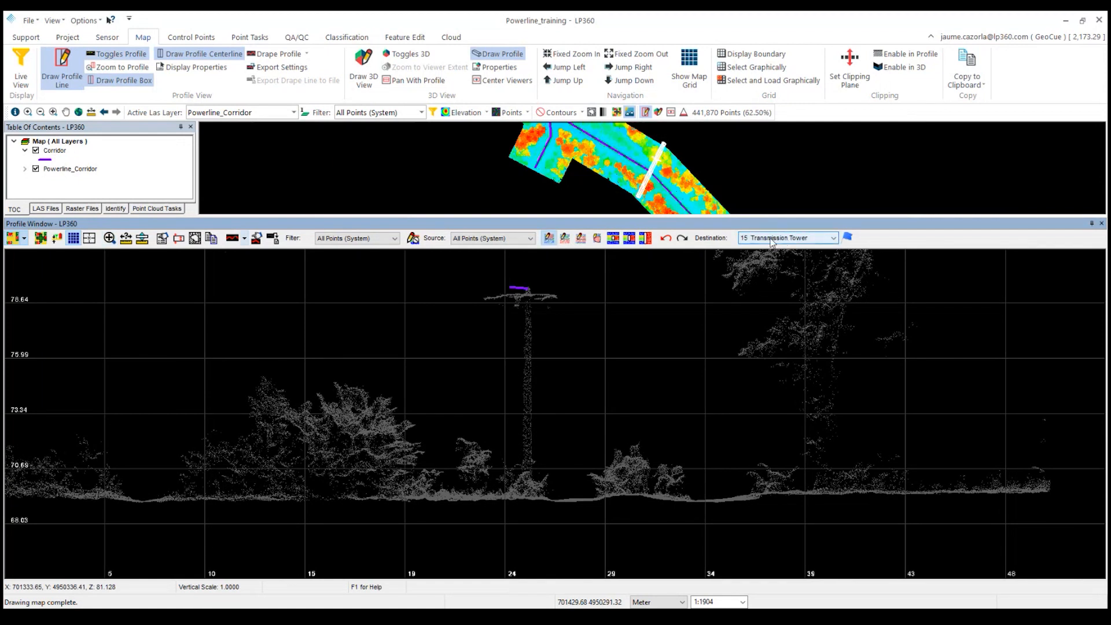
left_click(467, 325)
left_click(512, 458)
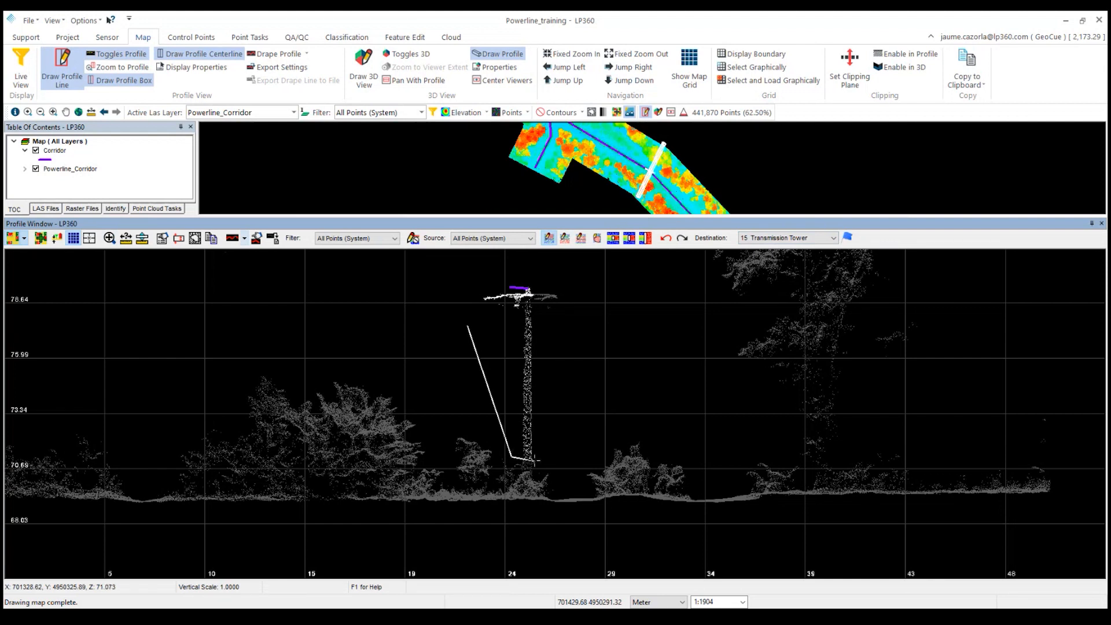
left_click(534, 460)
double_click(579, 421)
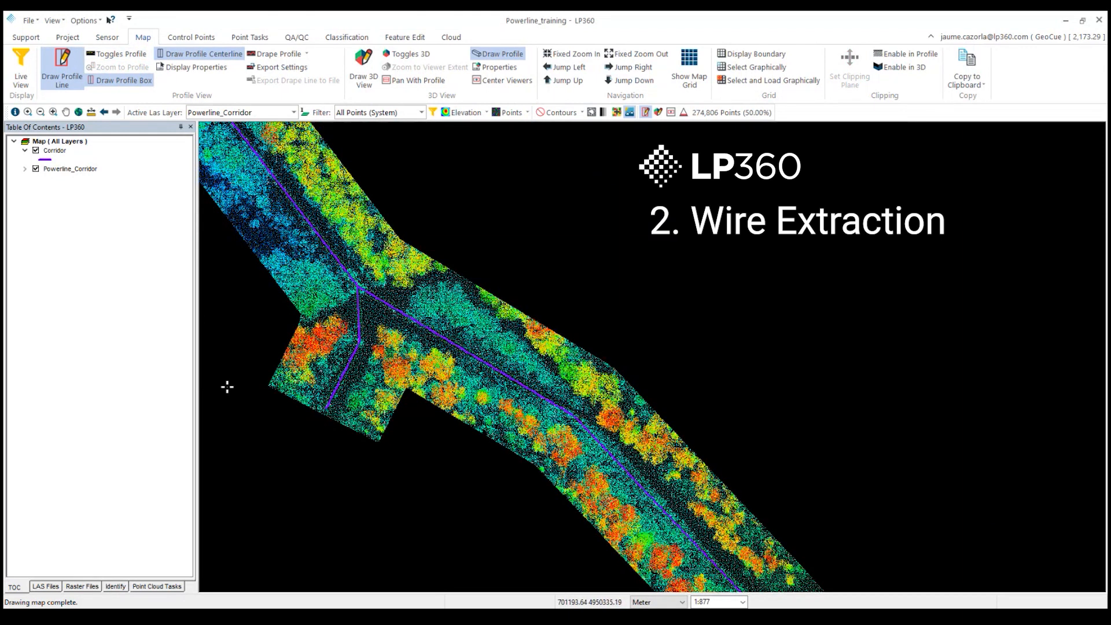
Open the point cloud tasks, filter by the Powerline_training group and select the 01_Powerline_Extractor task.
left_click(152, 588)
left_click(37, 149)
left_click(21, 156)
left_click(95, 148)
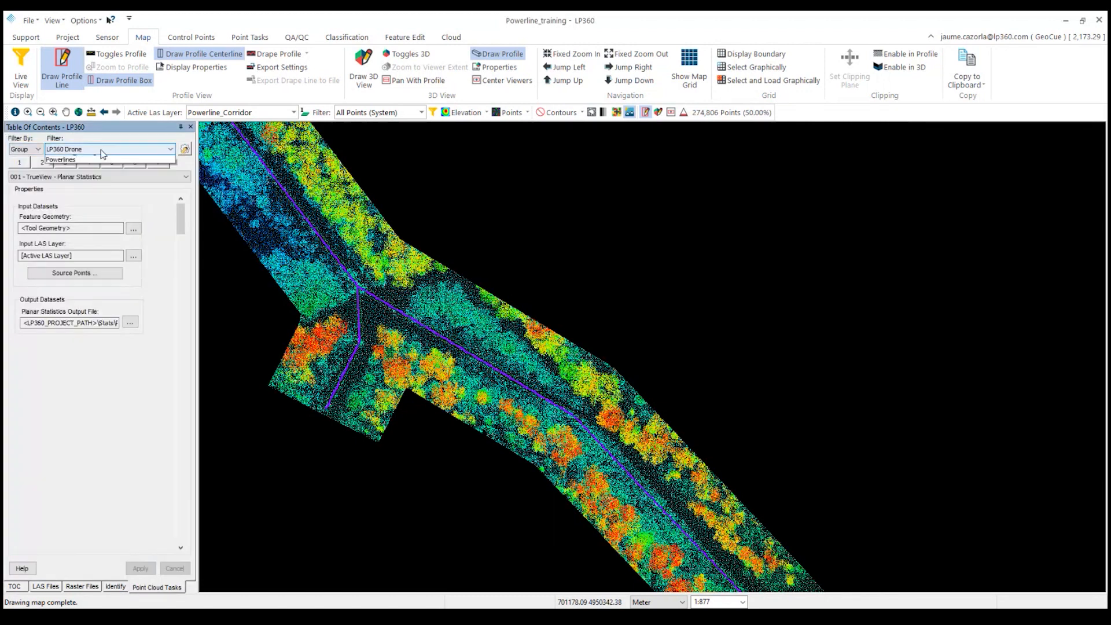
left_click(96, 167)
left_click(102, 163)
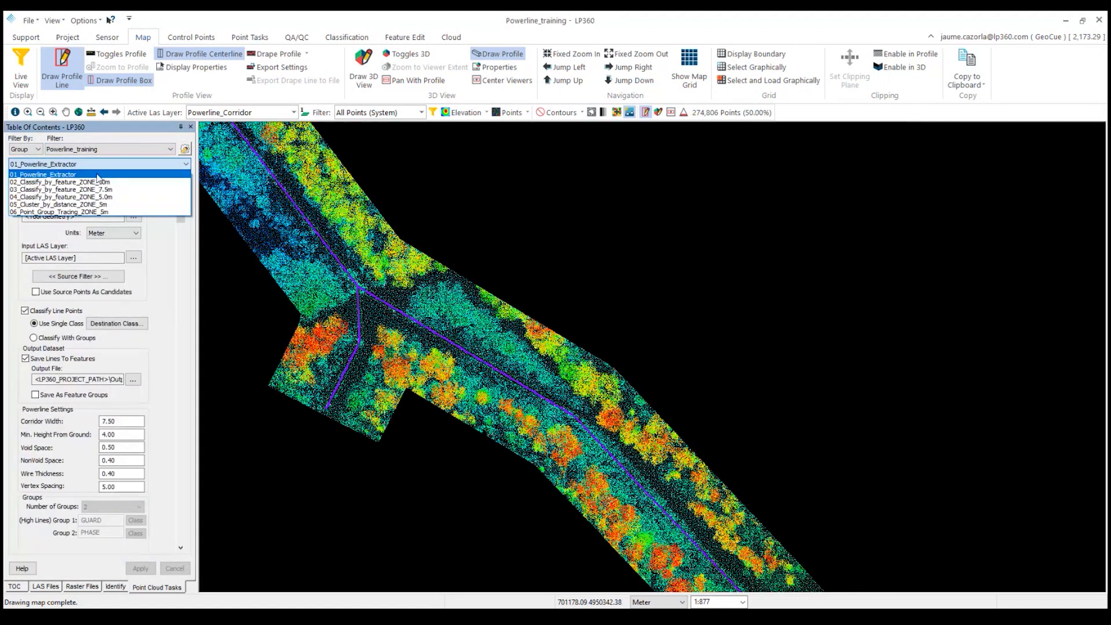
left_click(98, 175)
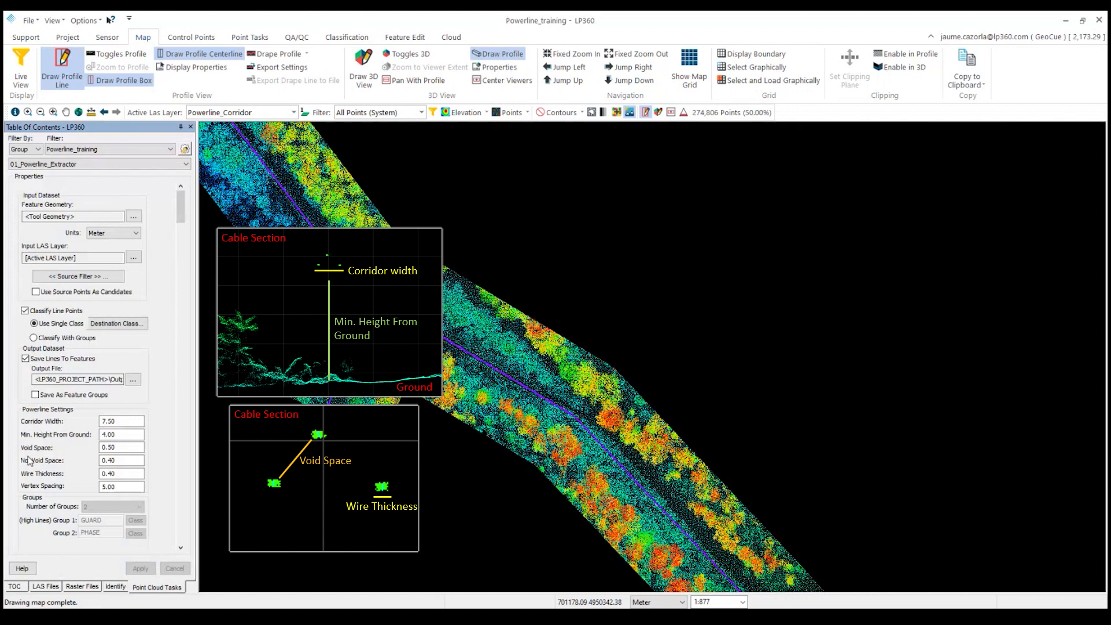
Run the Powerline Extractor task by feature layer using the Corridor layer as input.
left_click(114, 435)
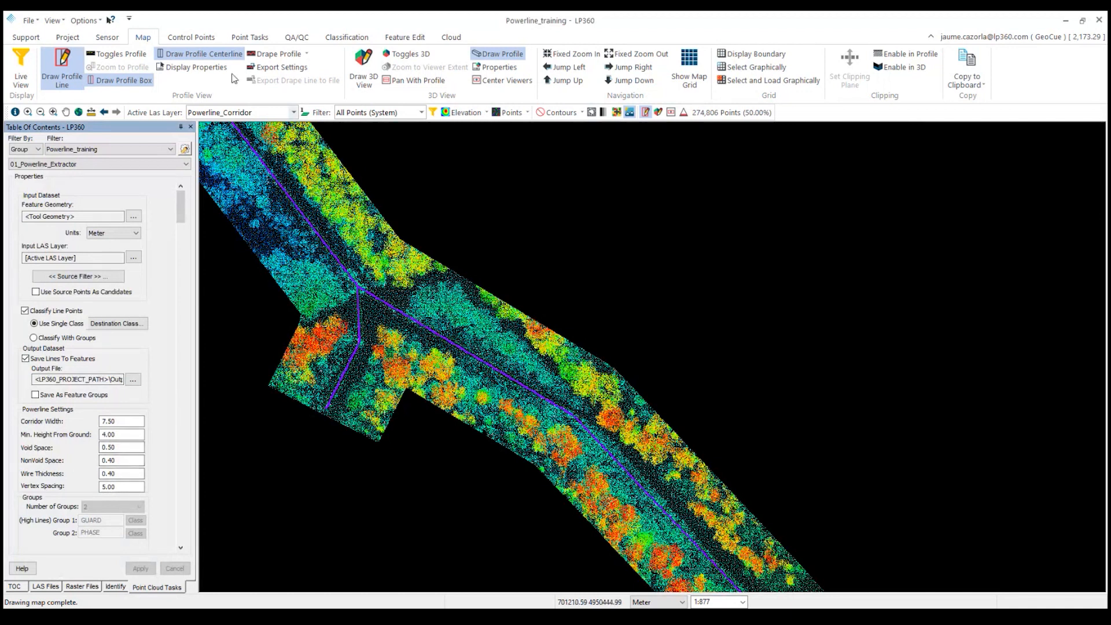
left_click(243, 39)
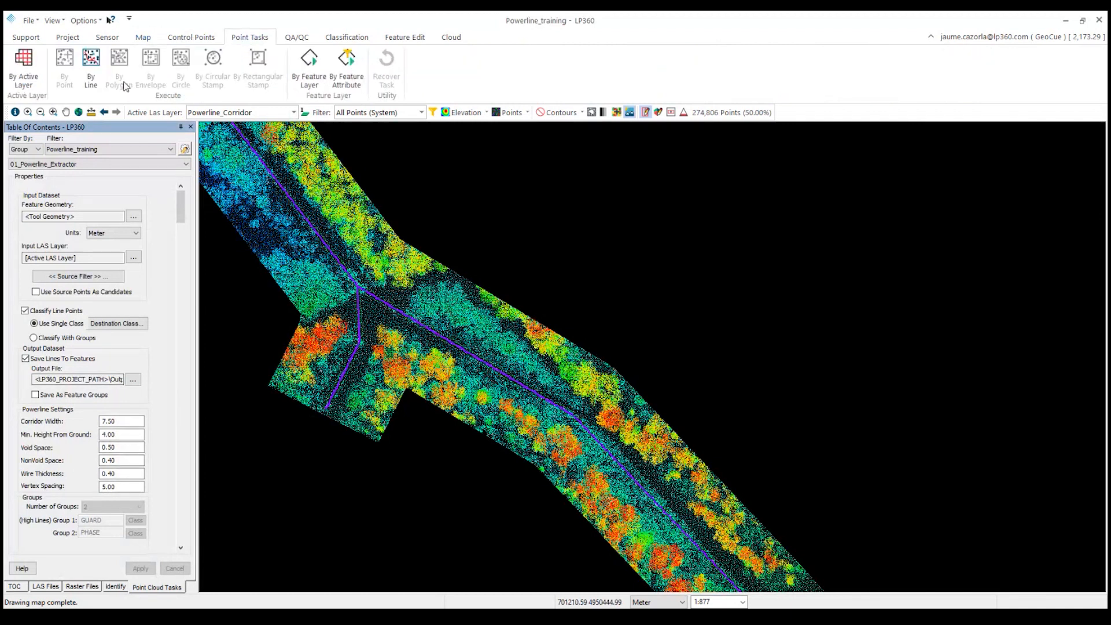
left_click(323, 81)
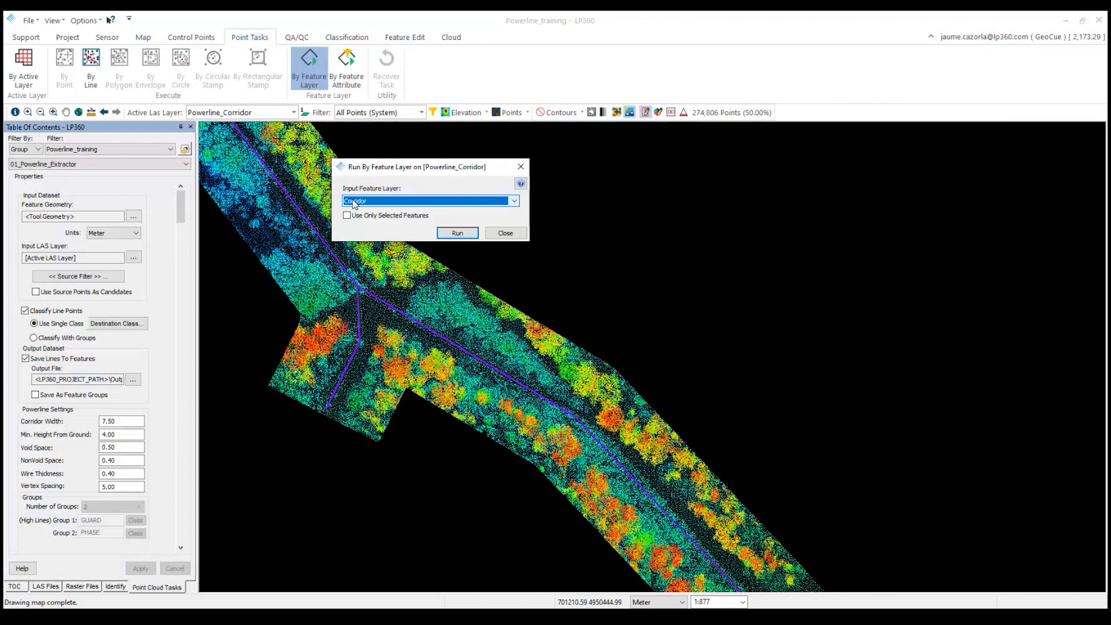
left_click(457, 233)
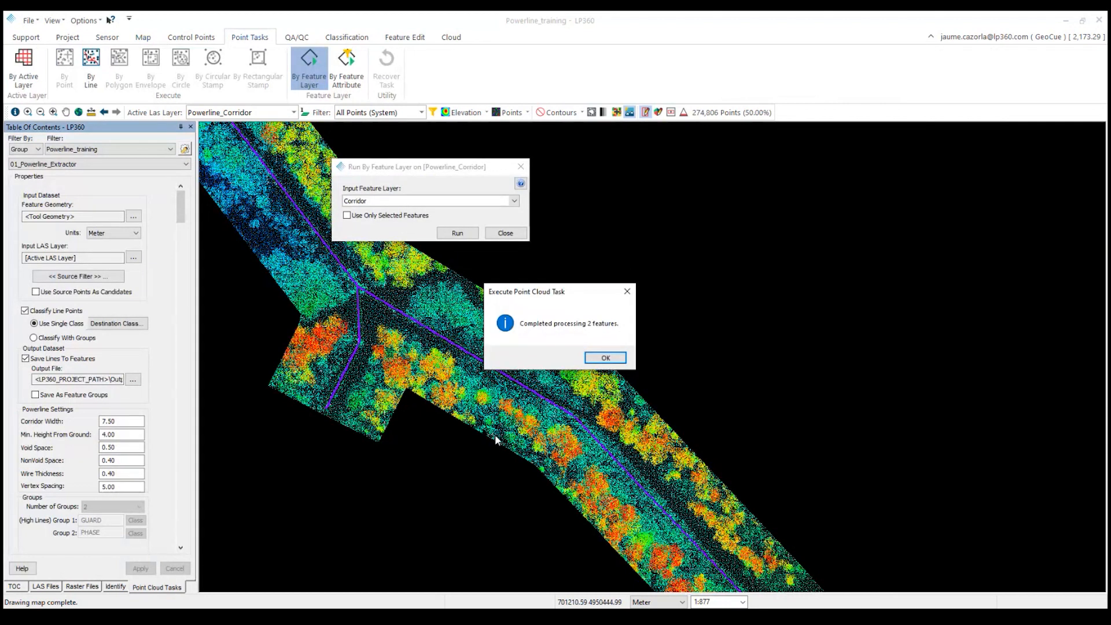
left_click(602, 356)
Switch the point cloud display to Classification colouring.
left_click(487, 113)
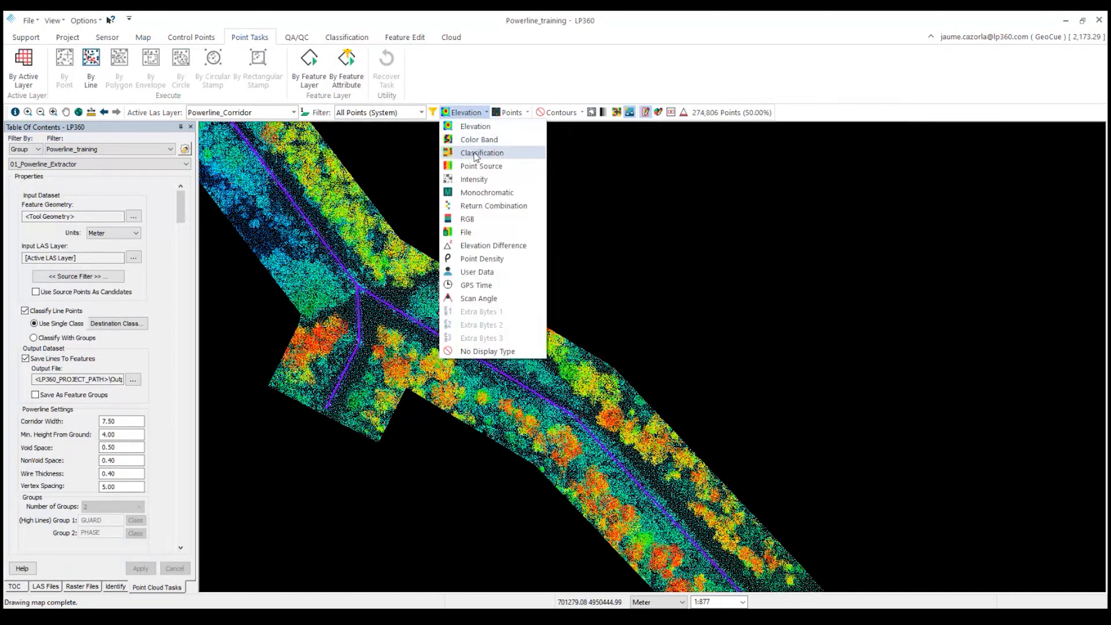
left_click(476, 153)
Change the 1_b_wire_vectors layer's line colour to orange, apply it and close the properties.
left_click(22, 587)
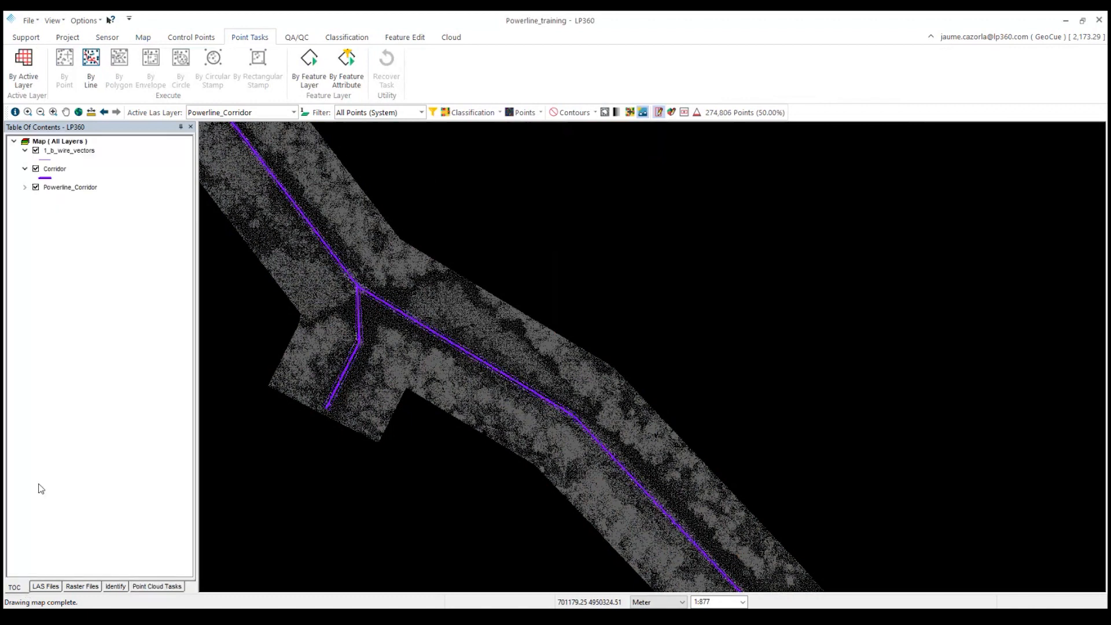
double_click(45, 160)
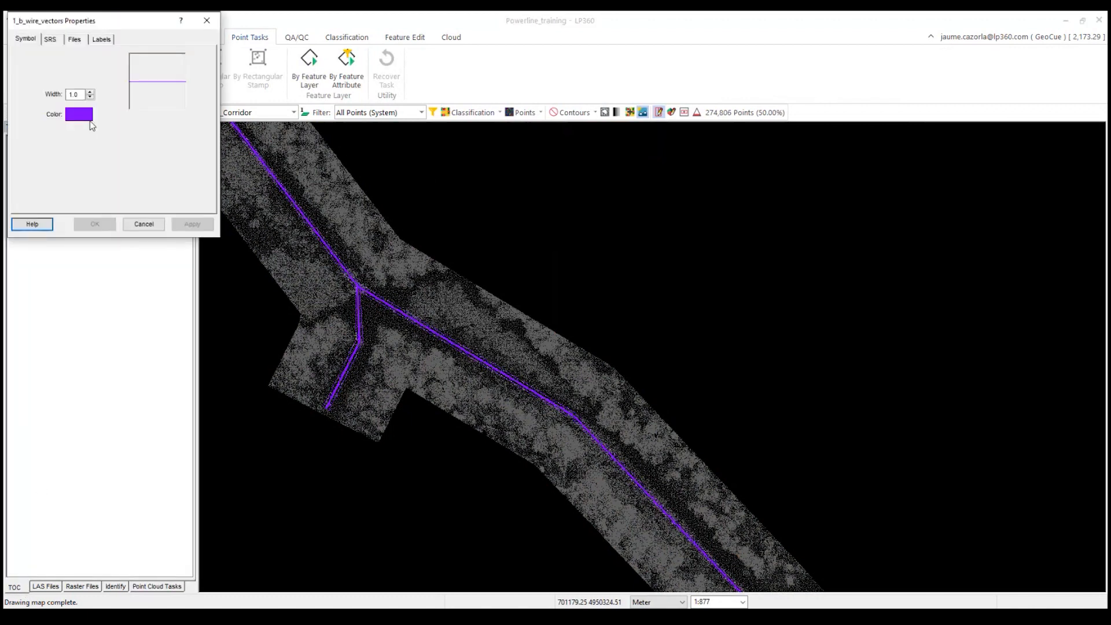
left_click(90, 115)
left_click(75, 105)
left_click(72, 209)
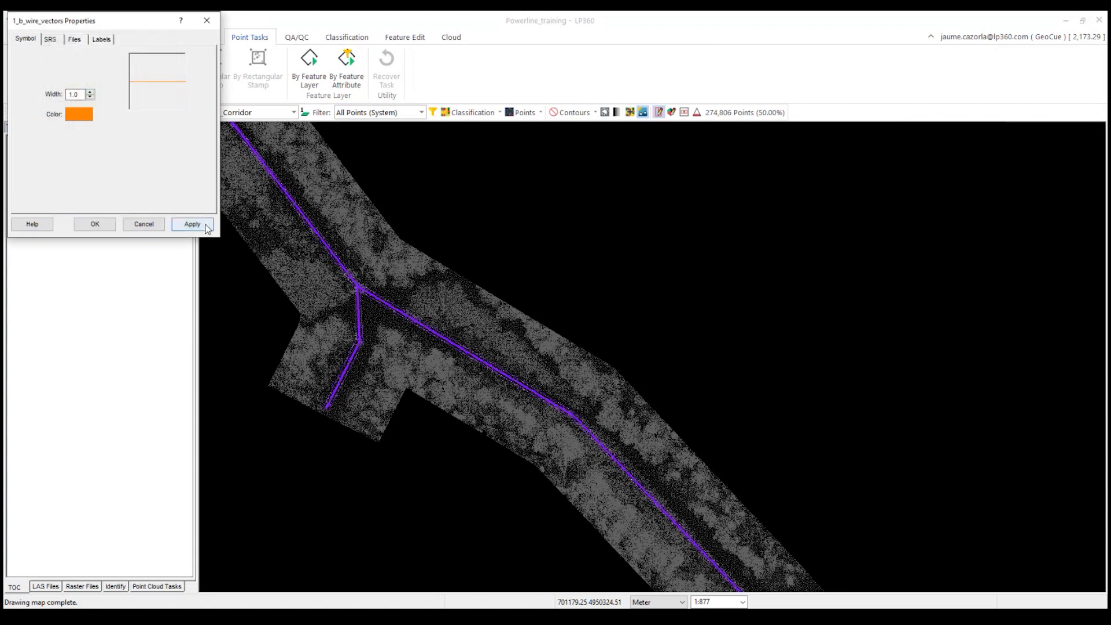
left_click(193, 225)
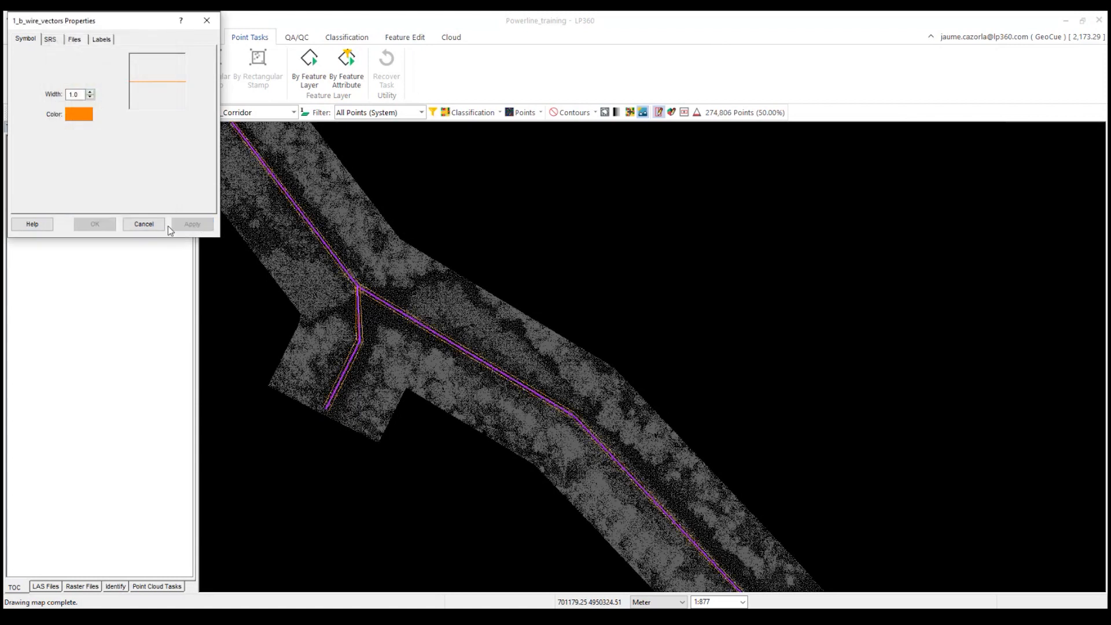
left_click(206, 20)
Hide the Corridor layer and draw a profile line across the wires north of the junction.
left_click(36, 168)
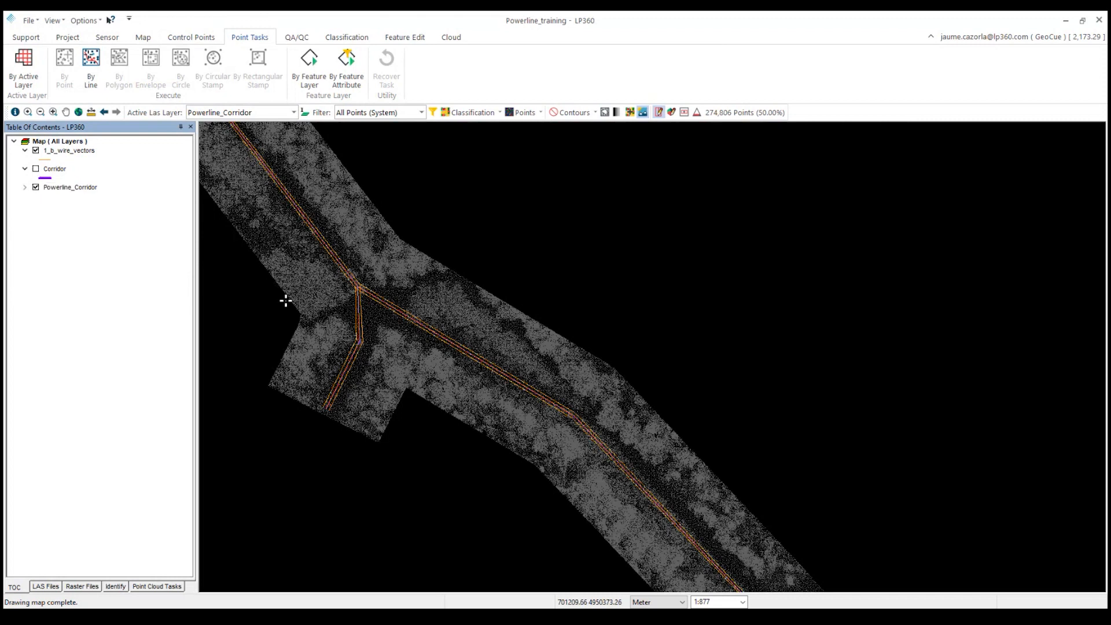
middle_click_drag(303, 301, 478, 388)
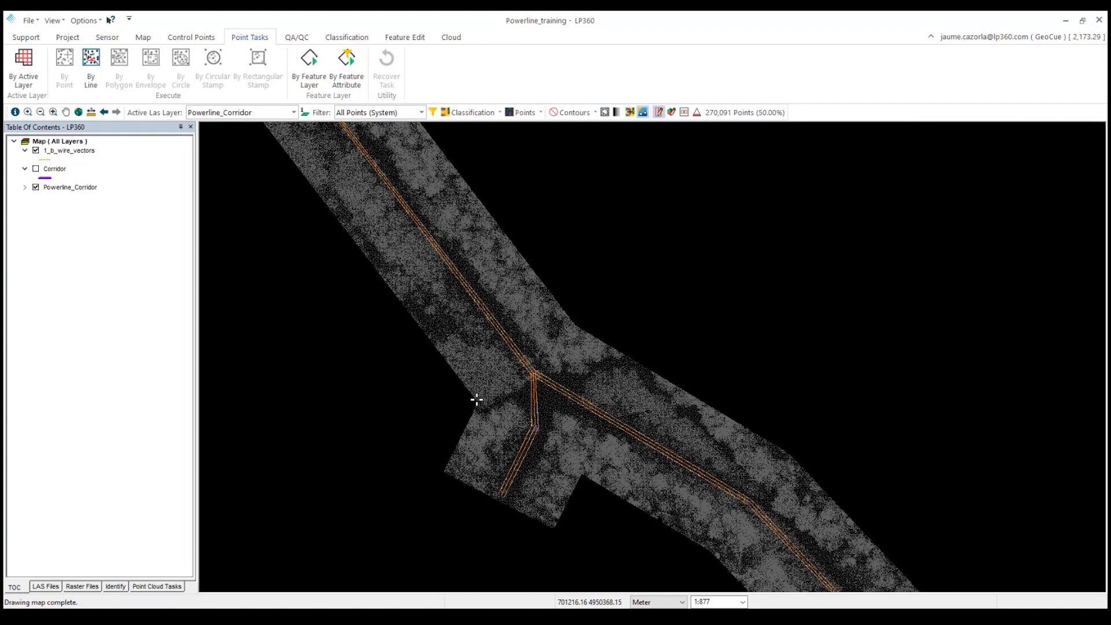
left_click(68, 37)
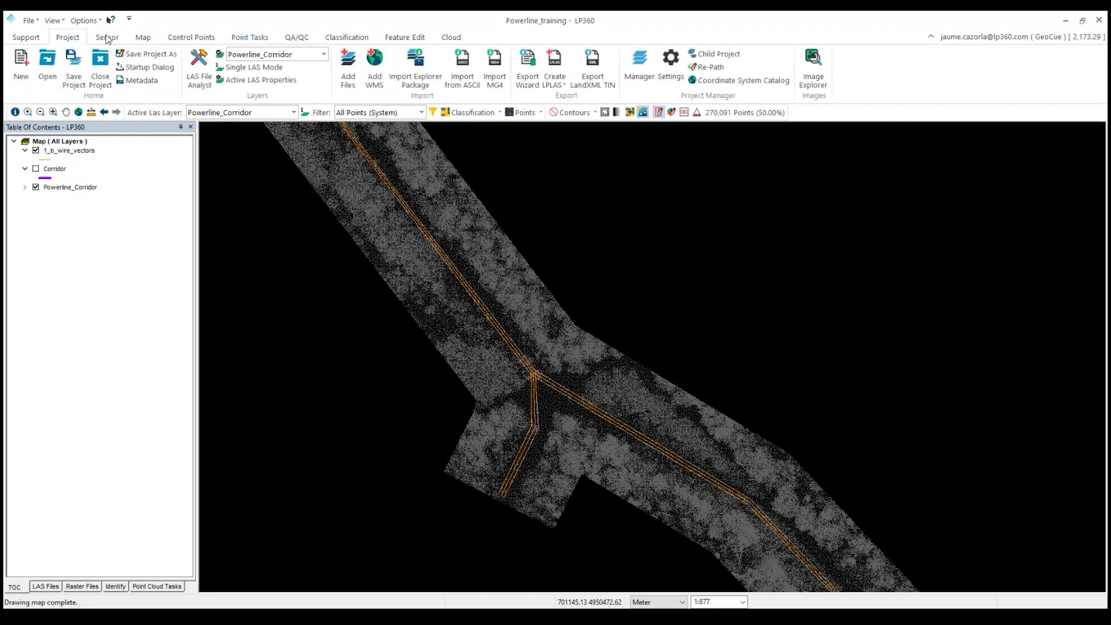
left_click(143, 37)
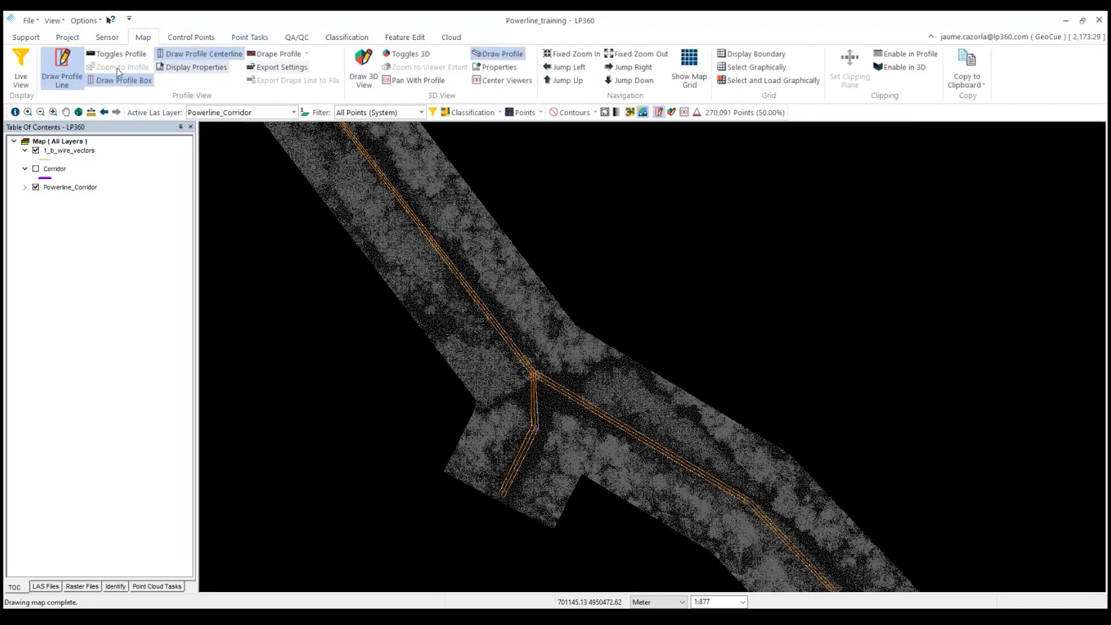
left_click(504, 369)
left_click(545, 342)
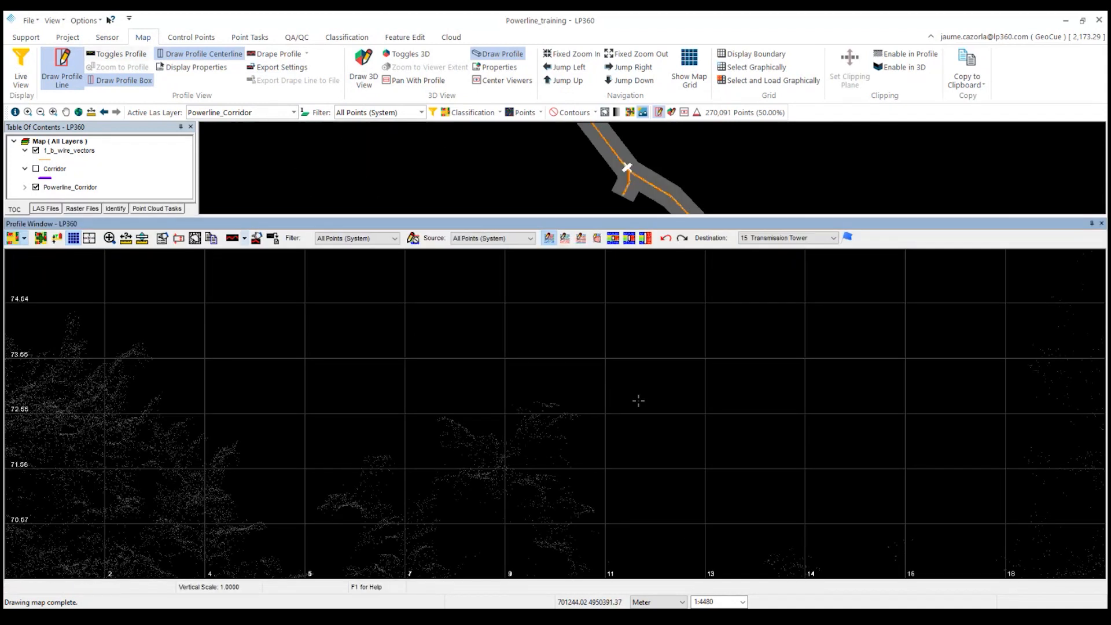
Zoom into the wire cross-section in the profile, then close the profile window.
left_click(113, 240)
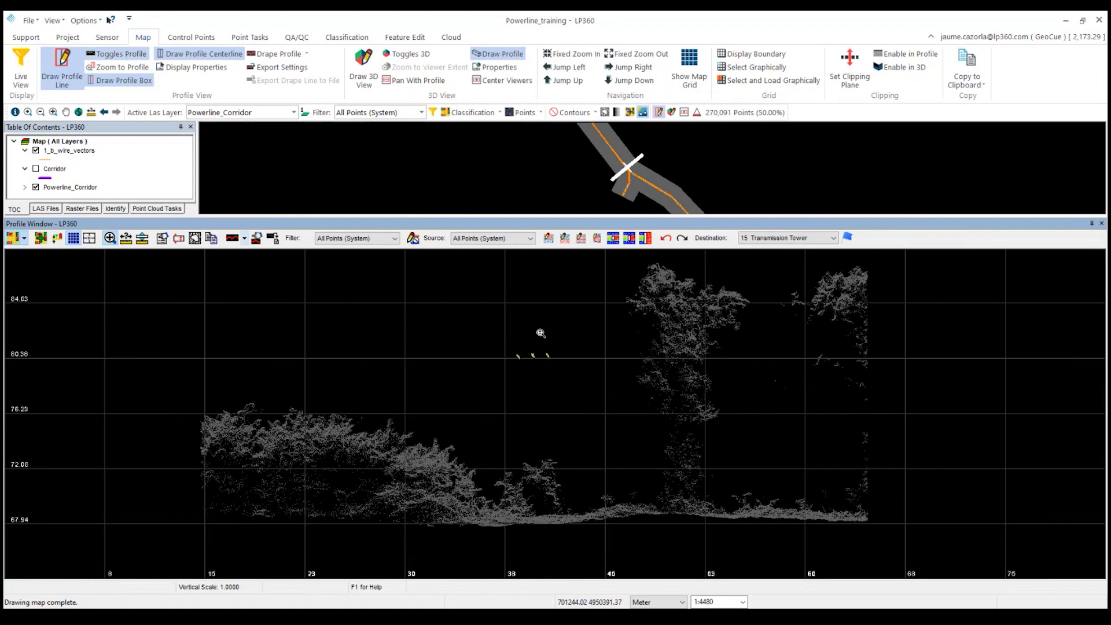
left_click(526, 362)
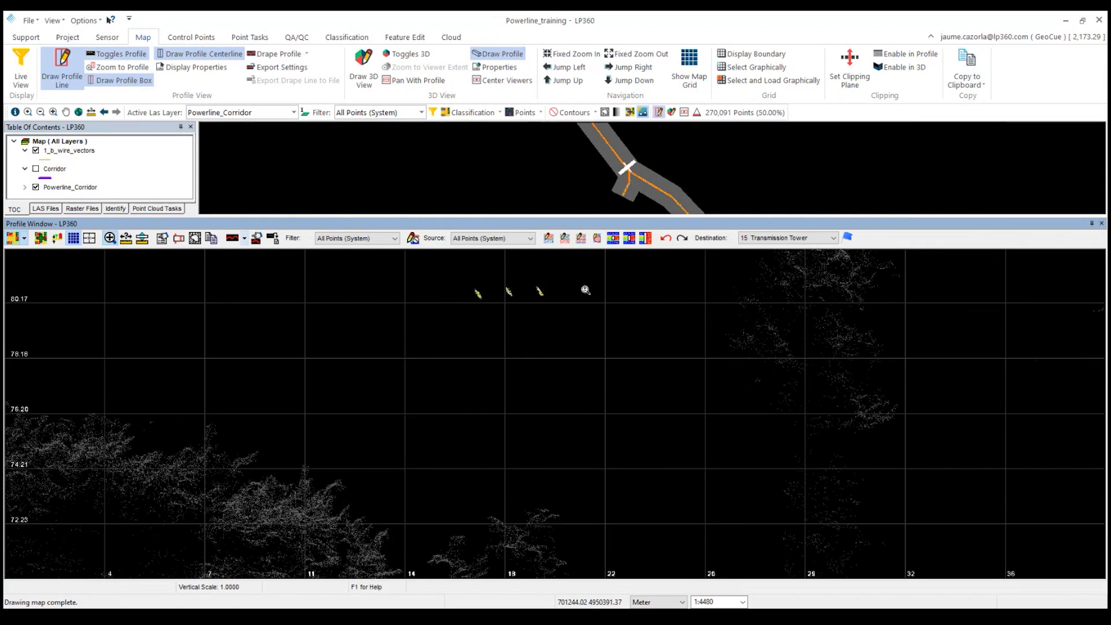
left_click(1101, 223)
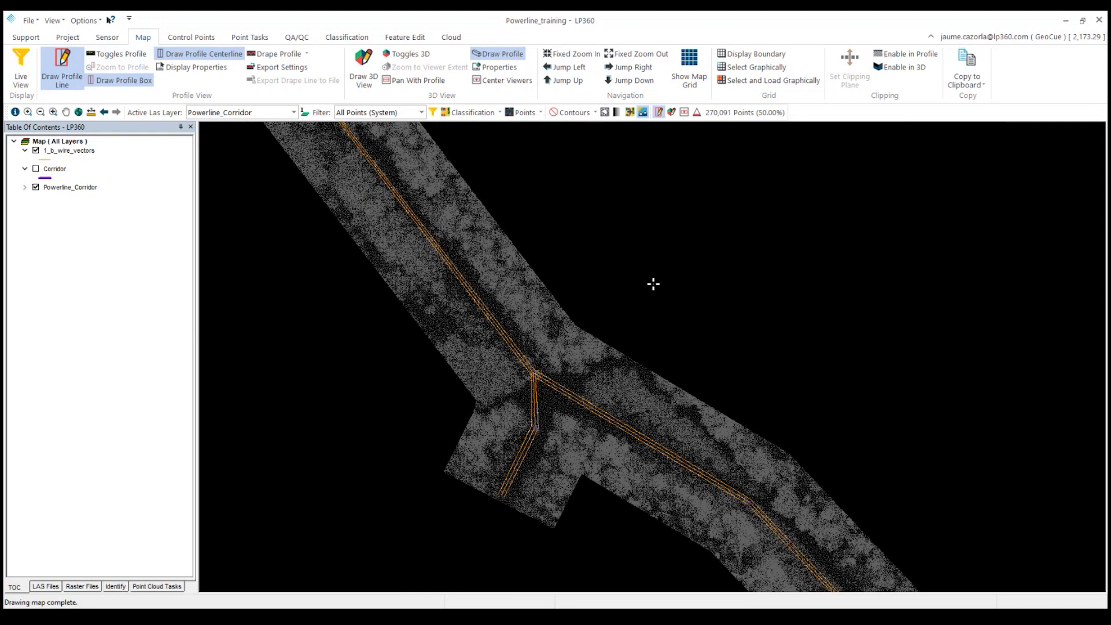
Draw a profile box along the wire span north of the junction to view the extracted wires.
left_click(413, 217)
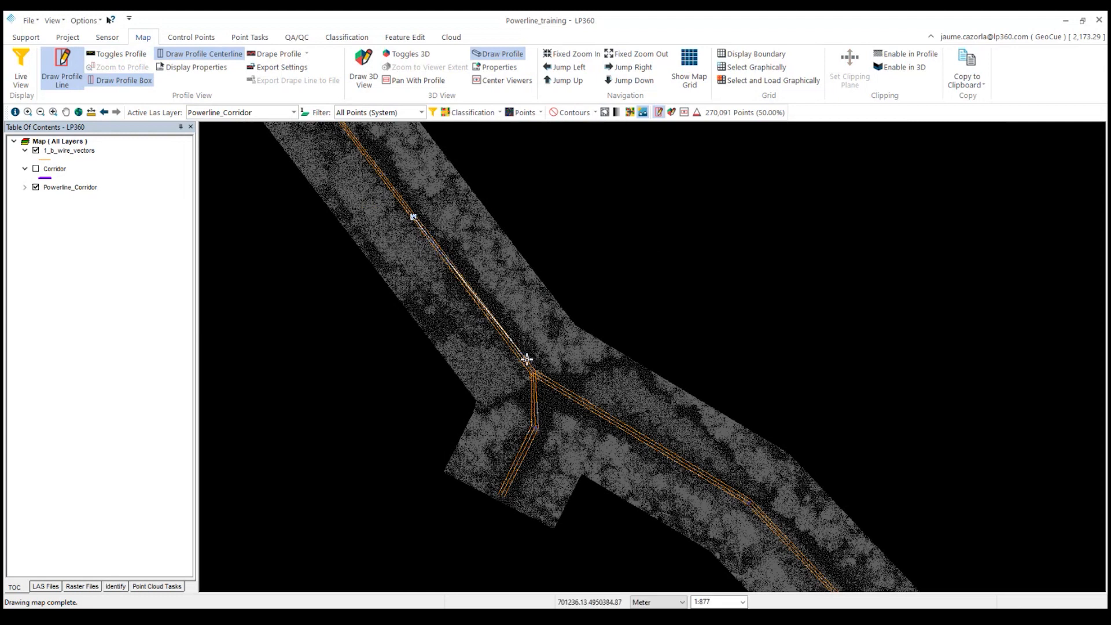
left_click(534, 377)
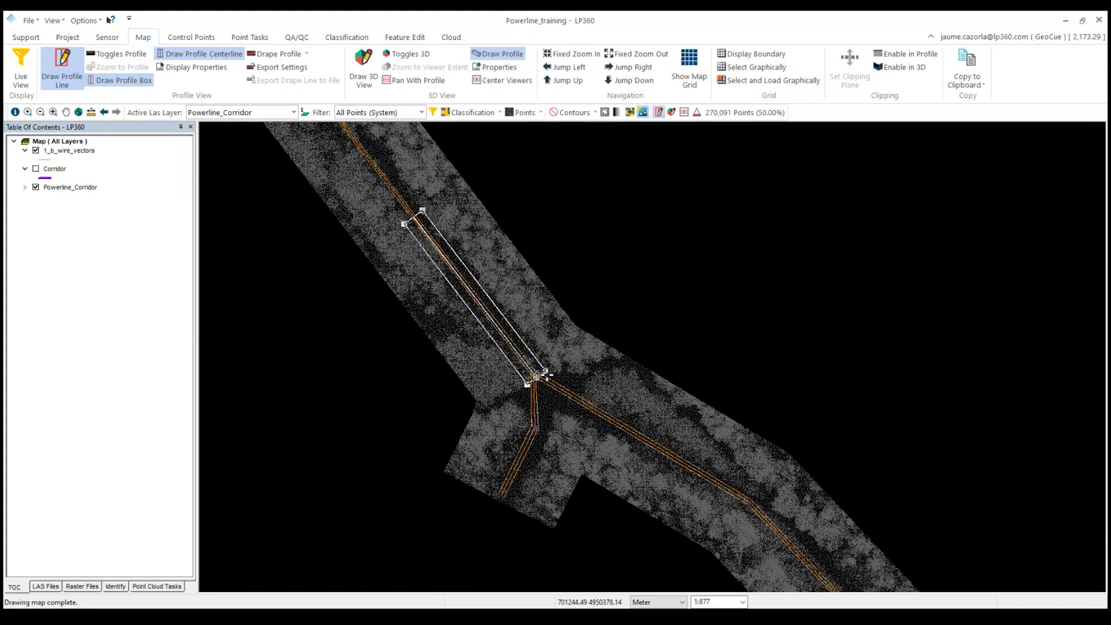
left_click(545, 373)
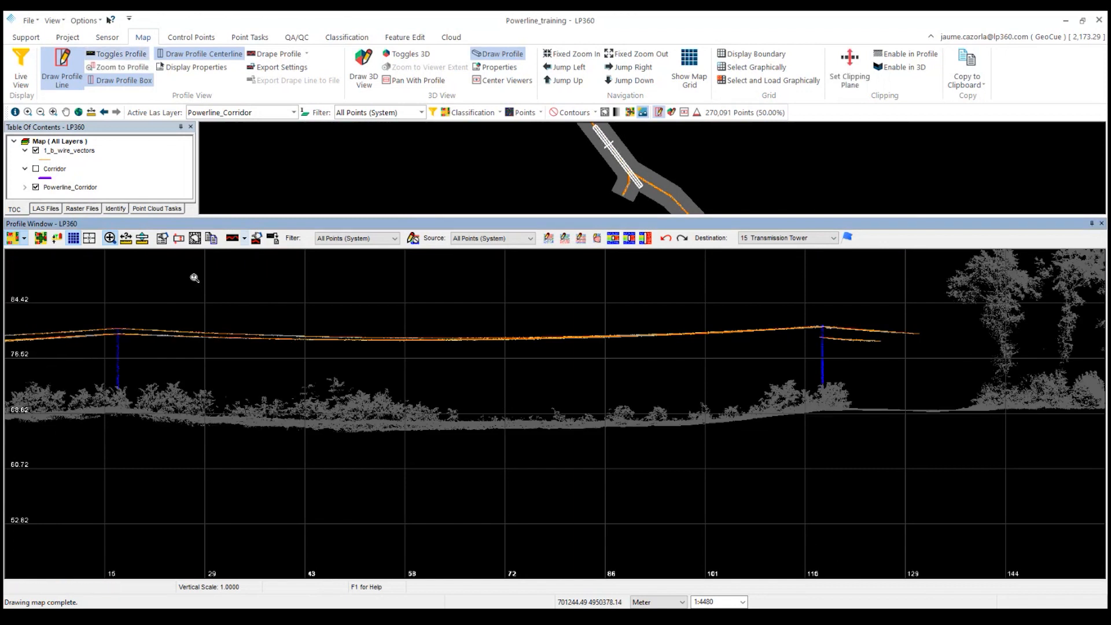
Close the profile window and zoom out to the whole corridor with the 1_b_wire_vectors layer shown.
left_click(36, 151)
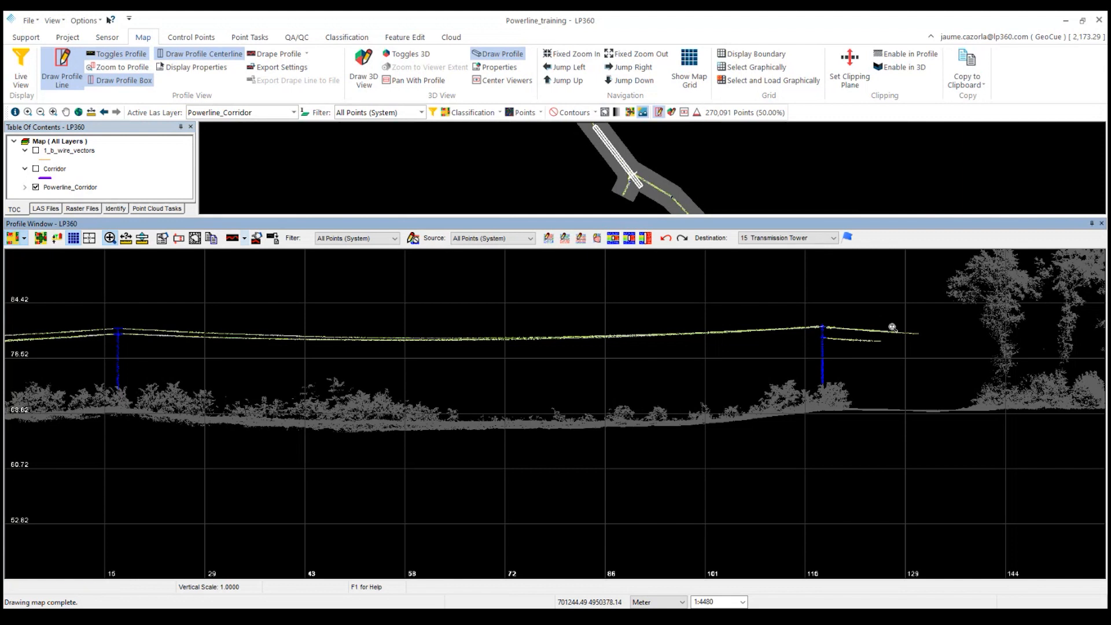
left_click(1102, 225)
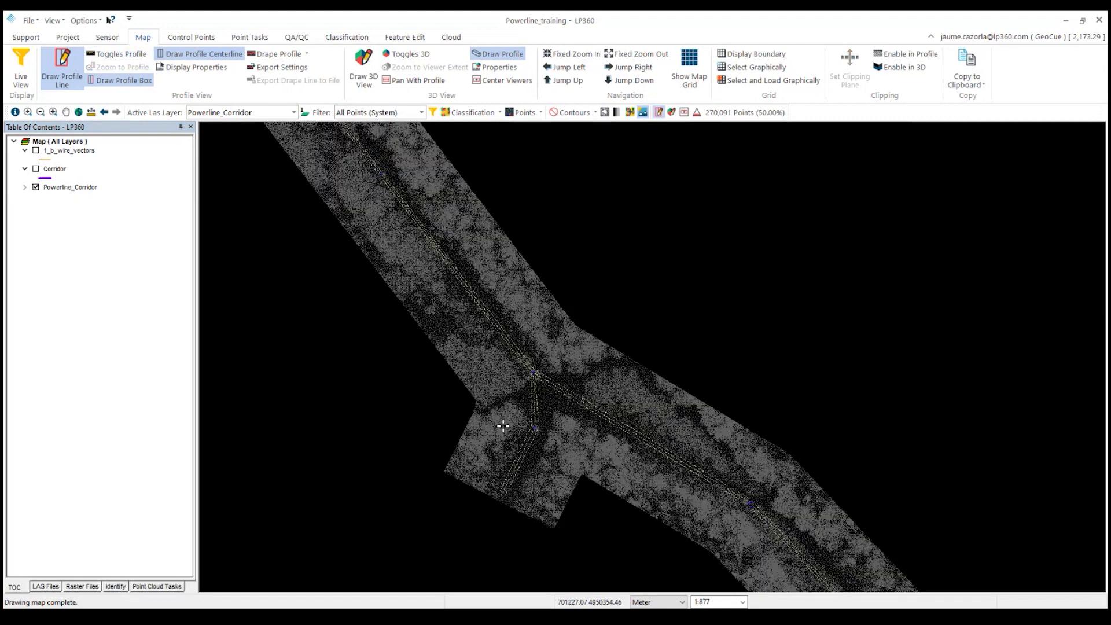
scroll(493, 424, "down", 2)
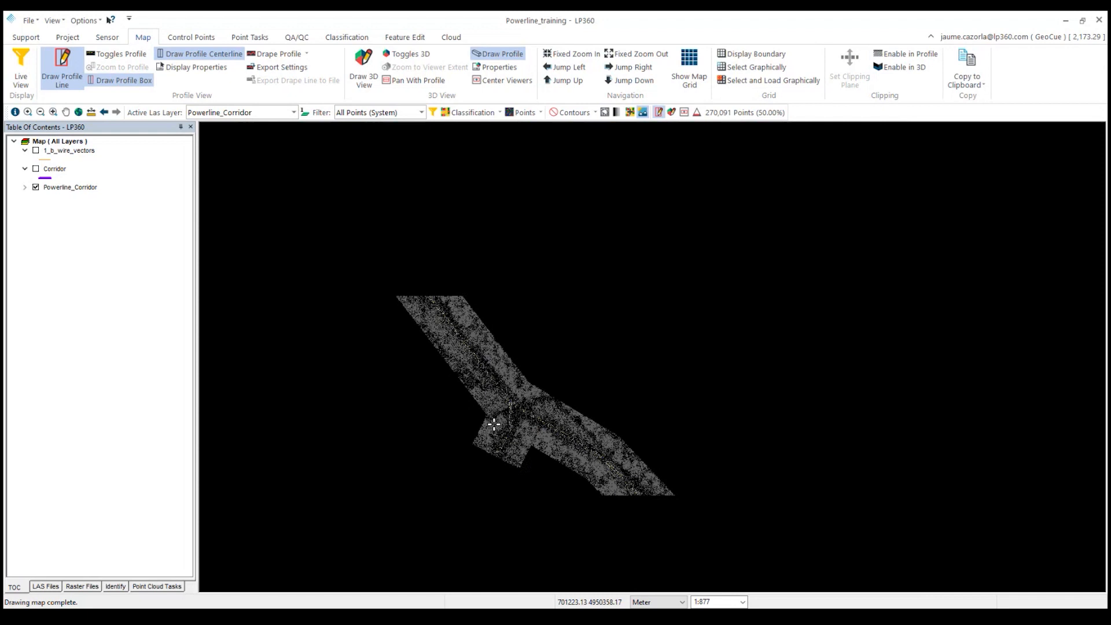
left_click(35, 151)
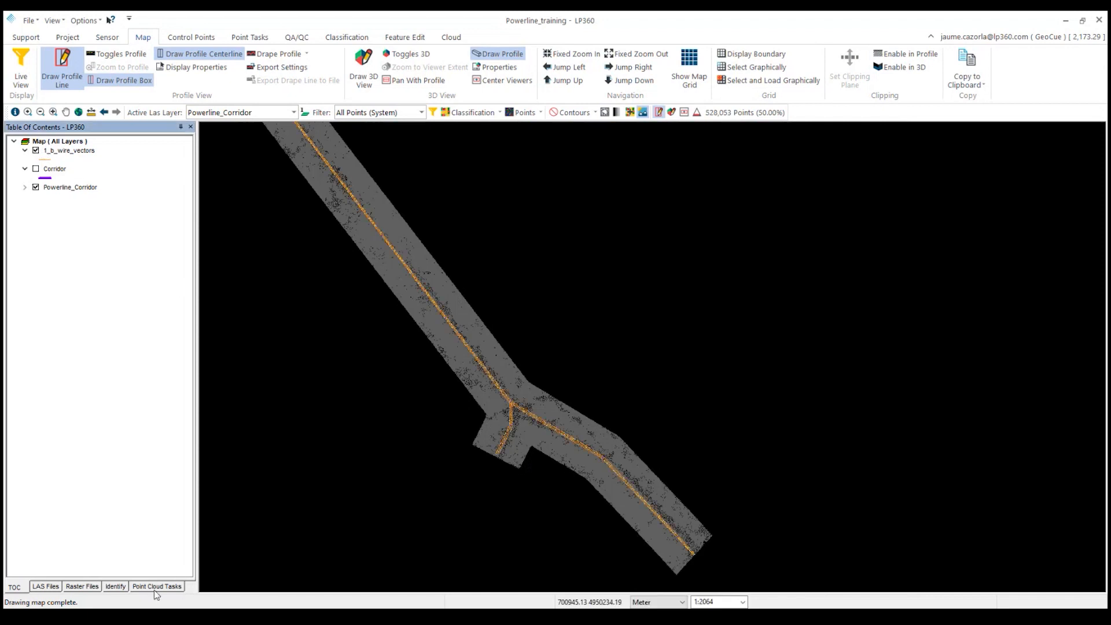
Run the 02_Classify_by_feature_ZONE_10m point cloud task by feature layer using 1_b_wire_vectors.
left_click(156, 588)
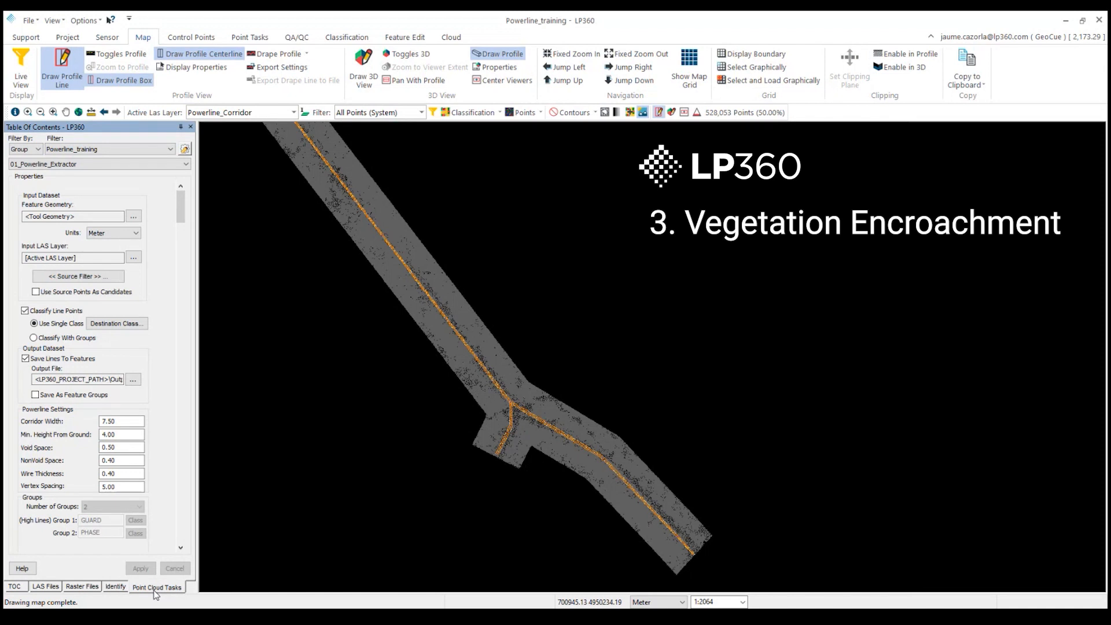
left_click(138, 164)
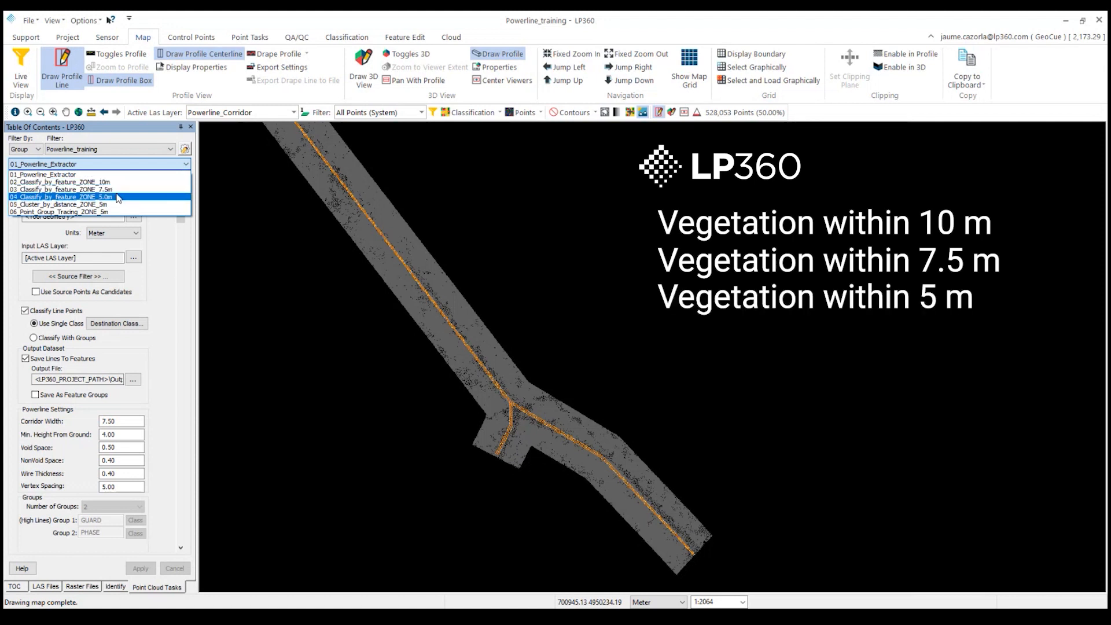
left_click(76, 183)
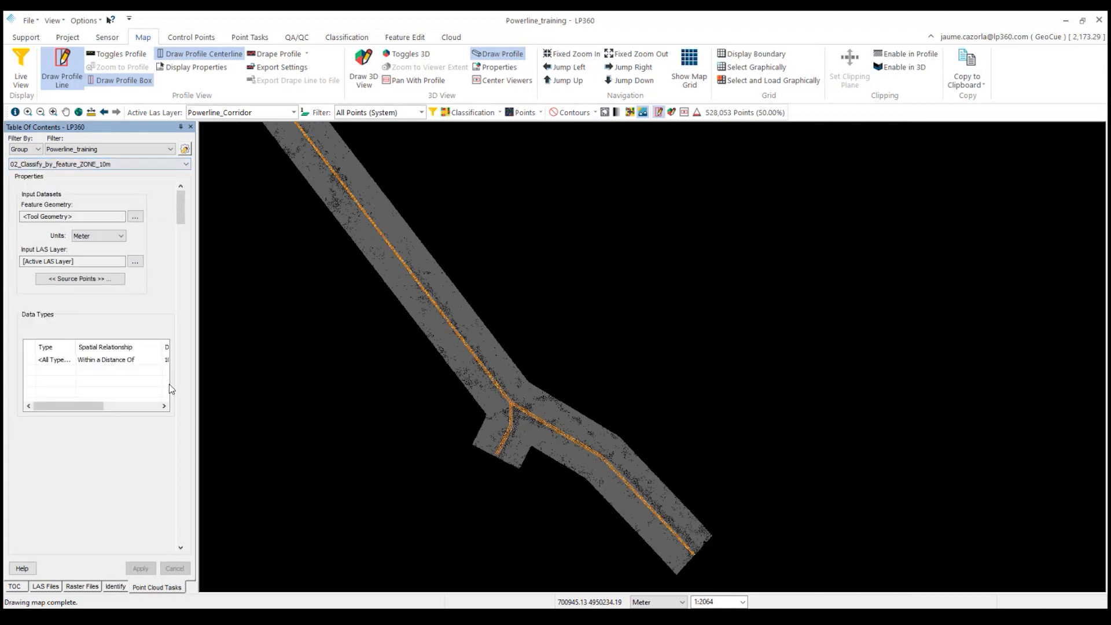
left_click_drag(237, 380, 235, 380)
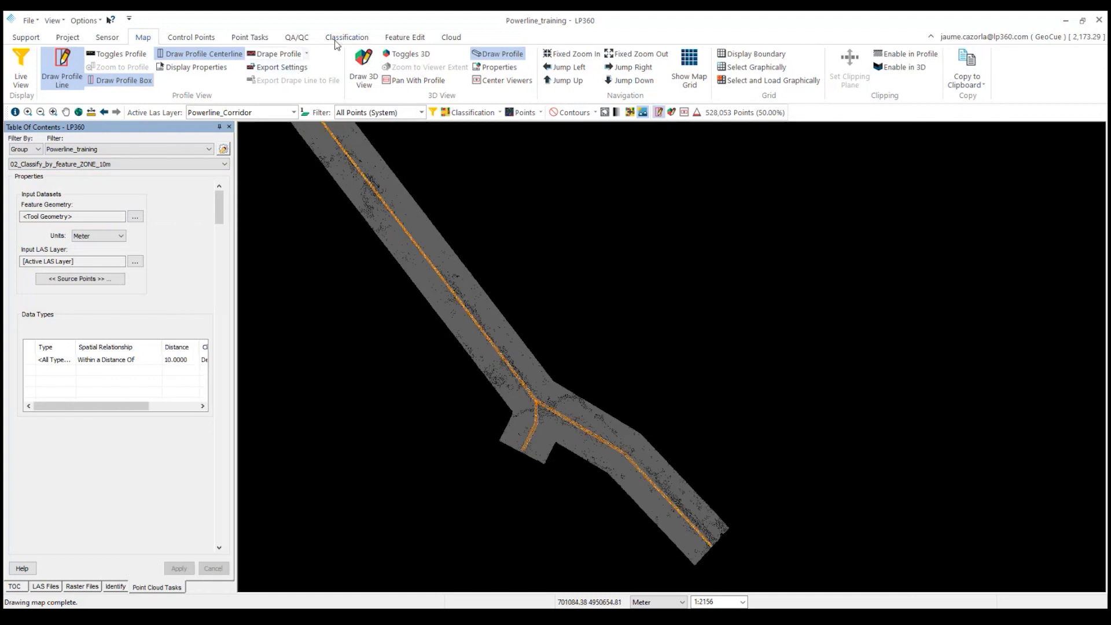
left_click(250, 37)
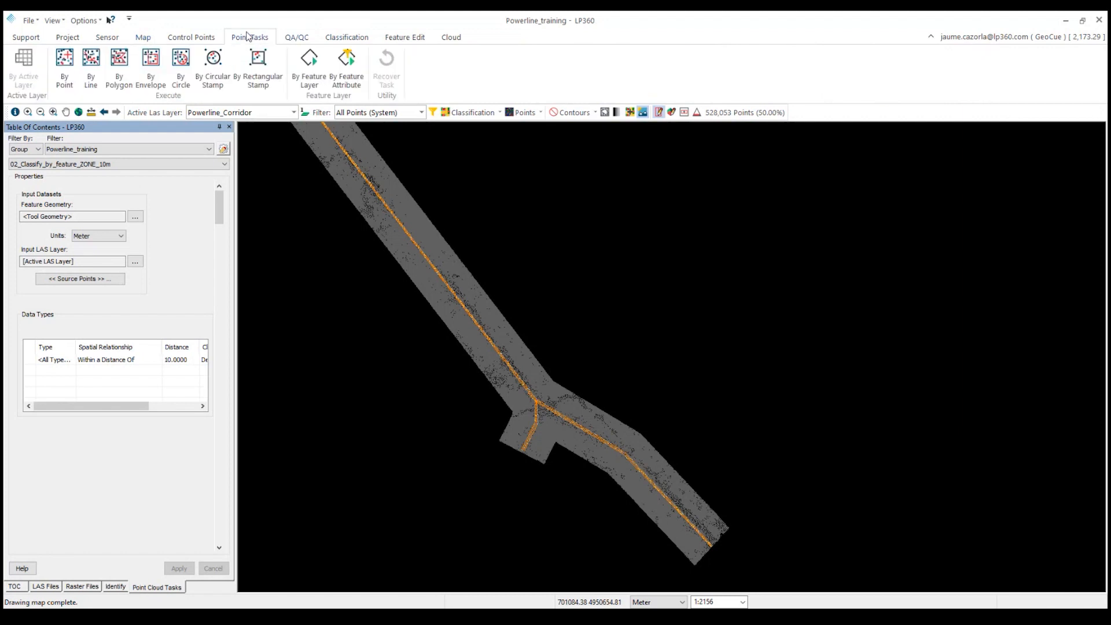
left_click(324, 86)
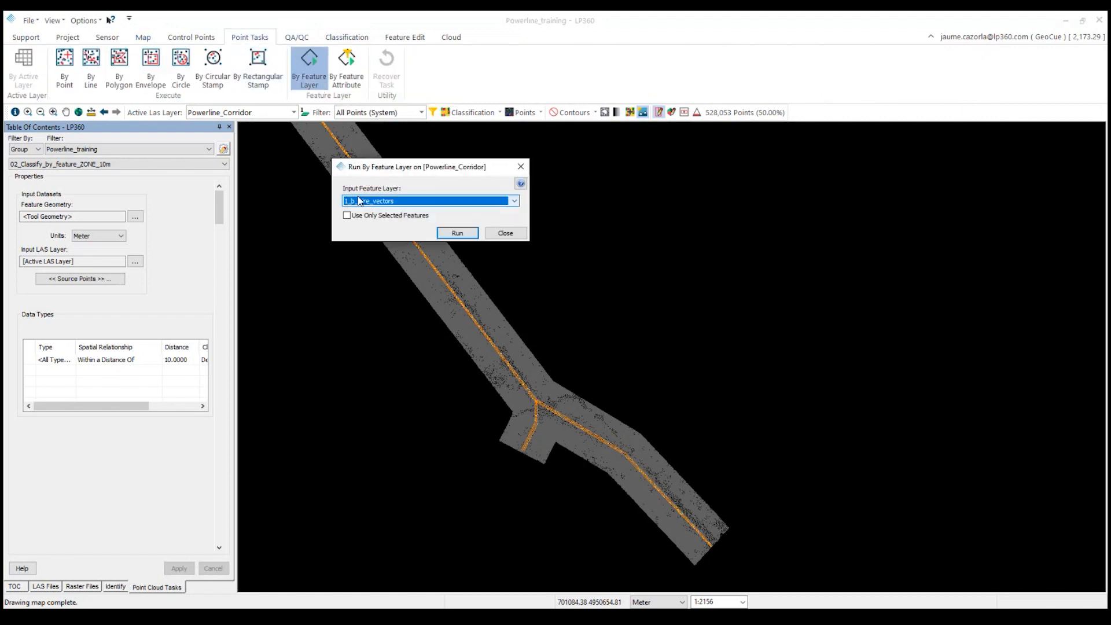
left_click(402, 202)
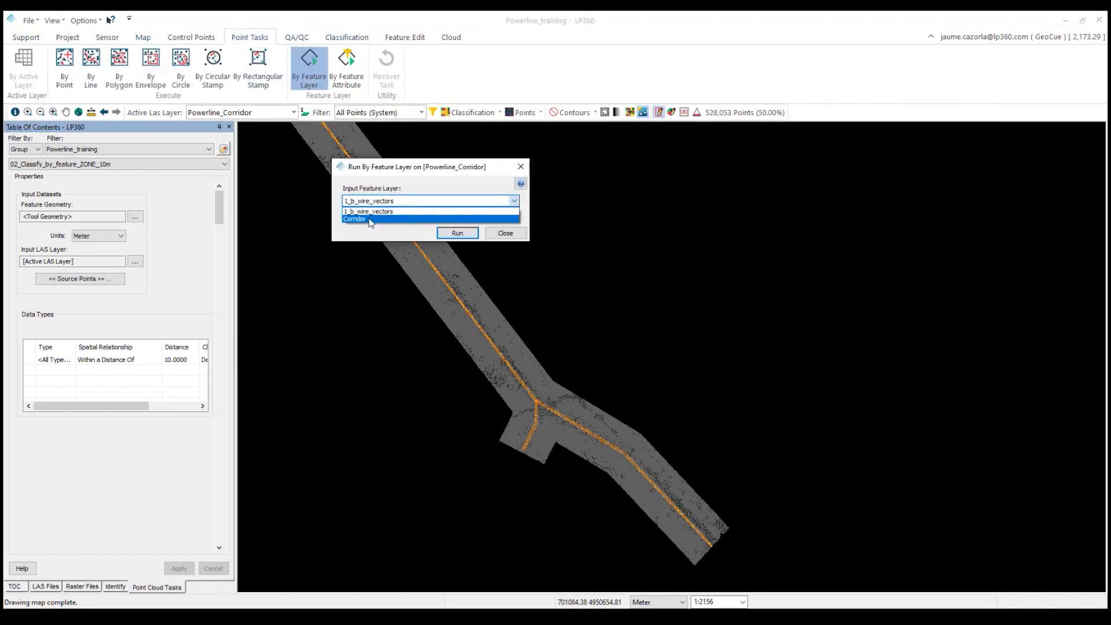
left_click(407, 212)
left_click(463, 233)
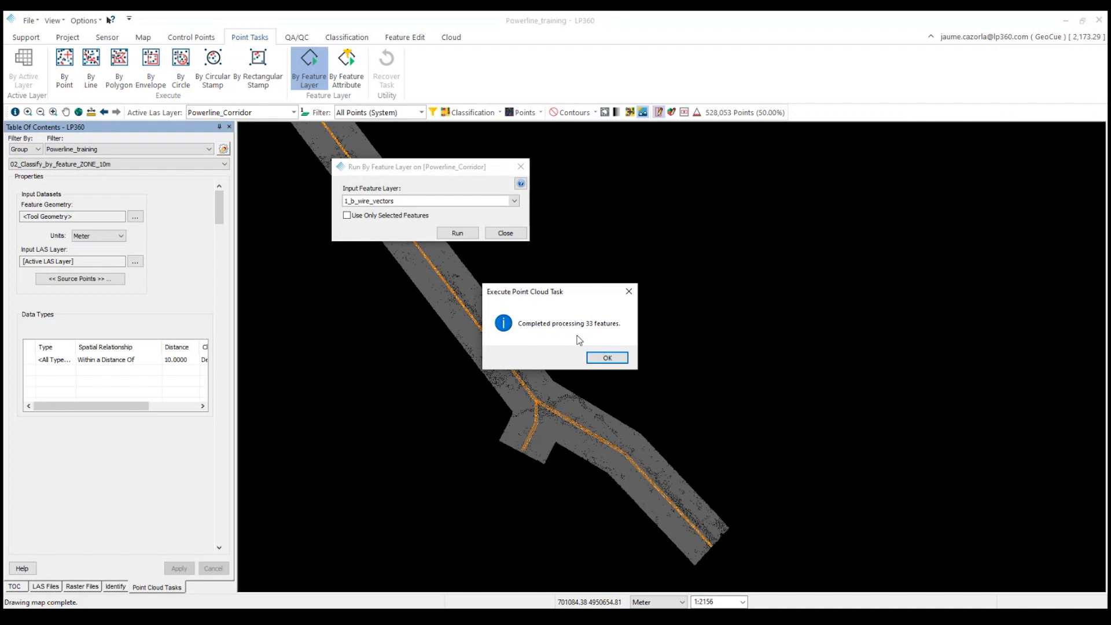
left_click(607, 357)
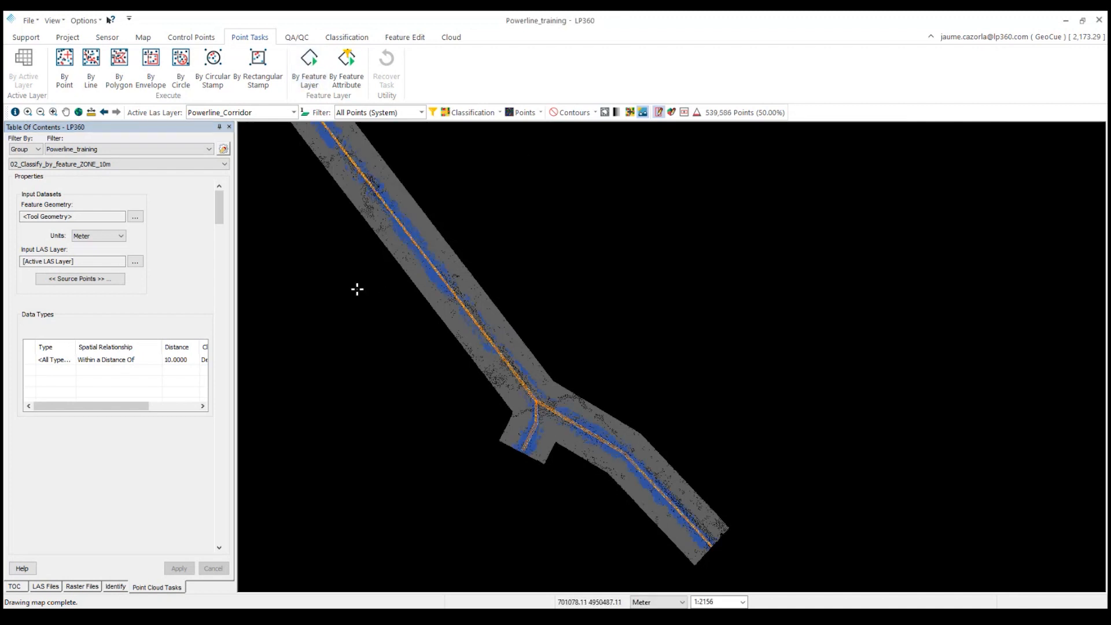
Run the 03_Classify_by_feature_ZONE_7.5m task by feature layer using 1_b_wire_vectors.
scroll(405, 272, "up", 2)
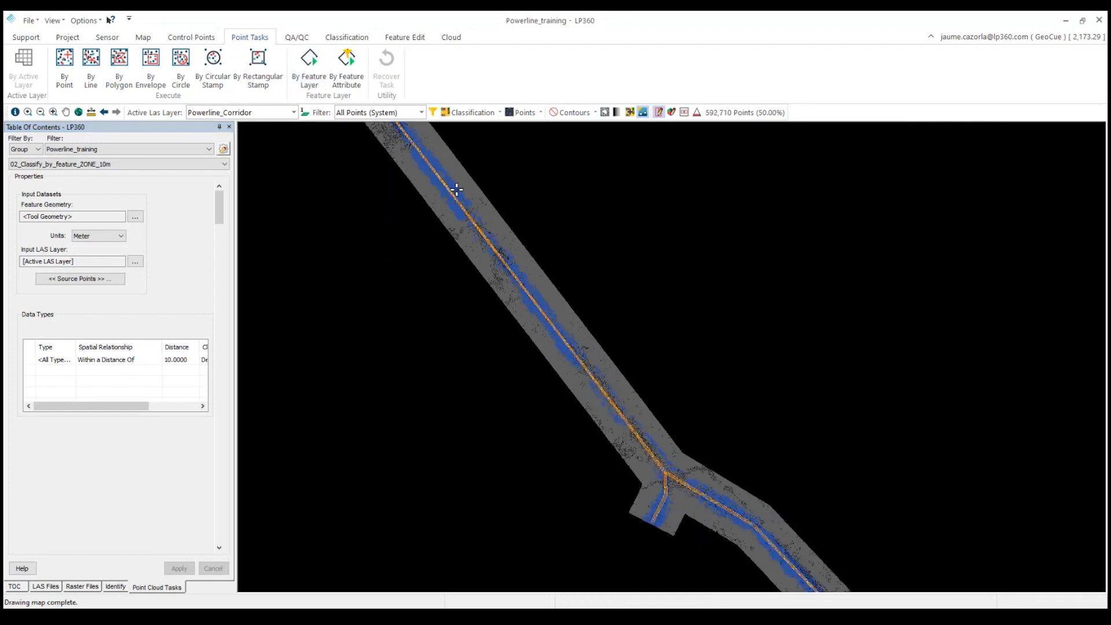
scroll(380, 338, "down", 1)
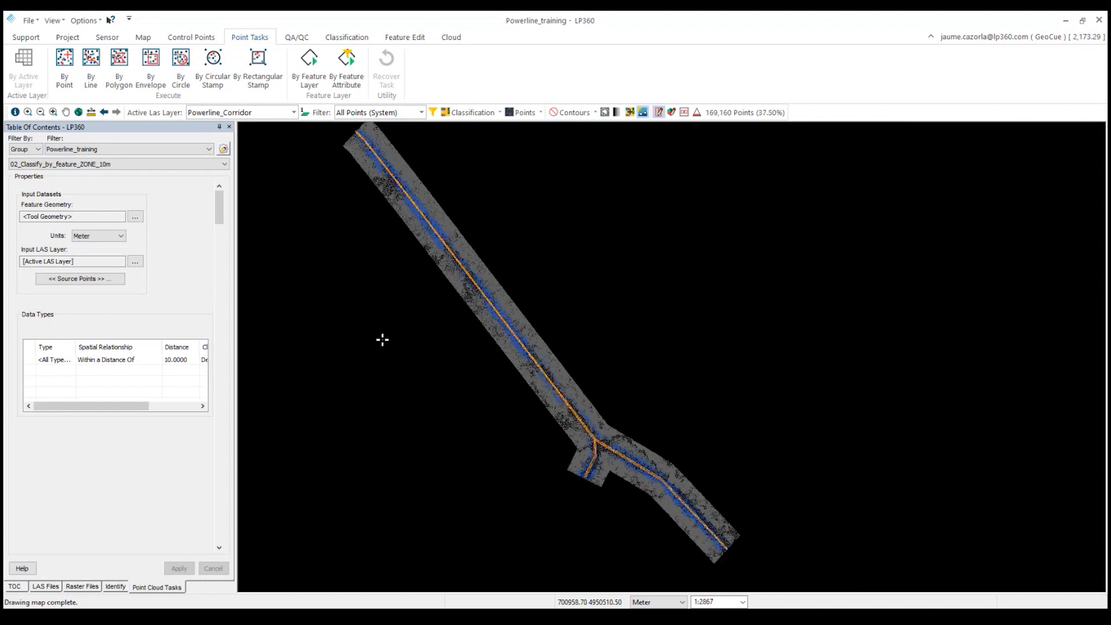
left_click(145, 165)
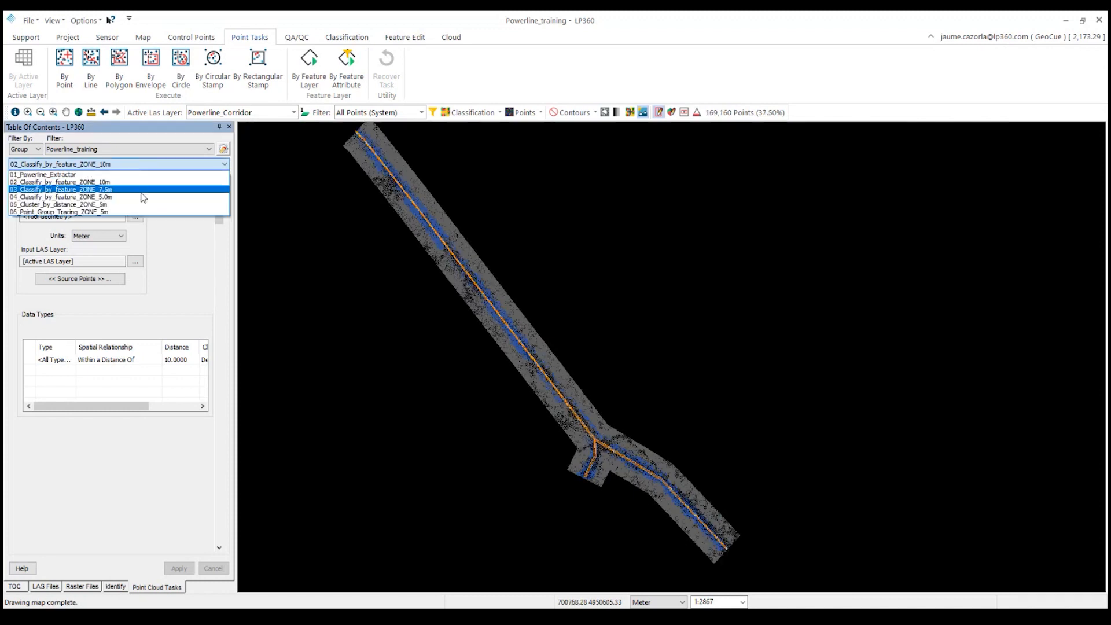
left_click(142, 189)
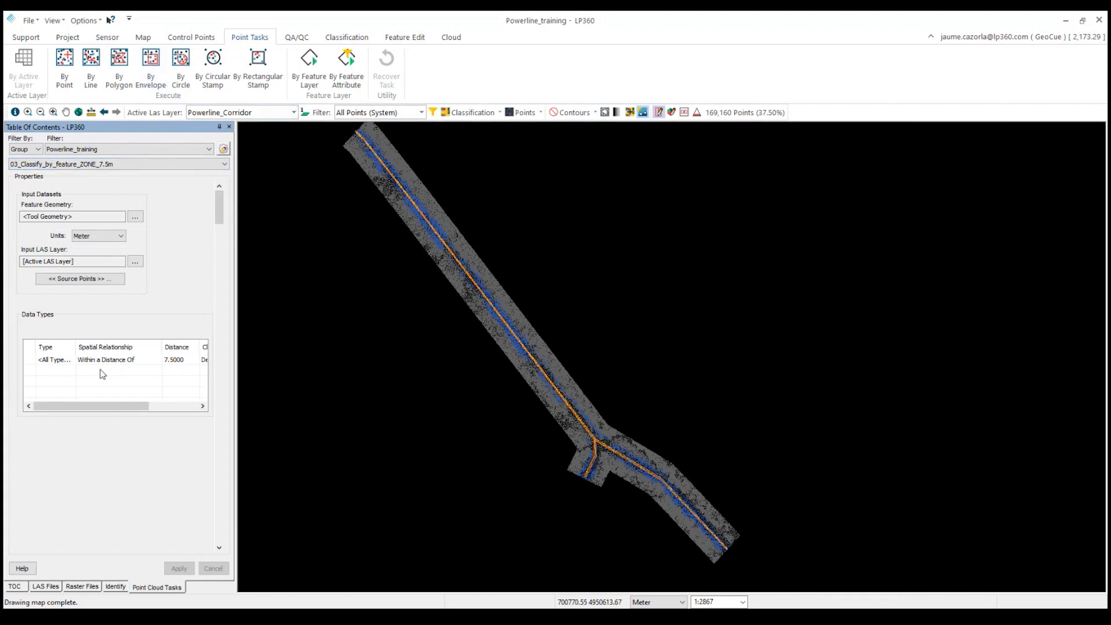
left_click(213, 63)
left_click(309, 61)
left_click(457, 233)
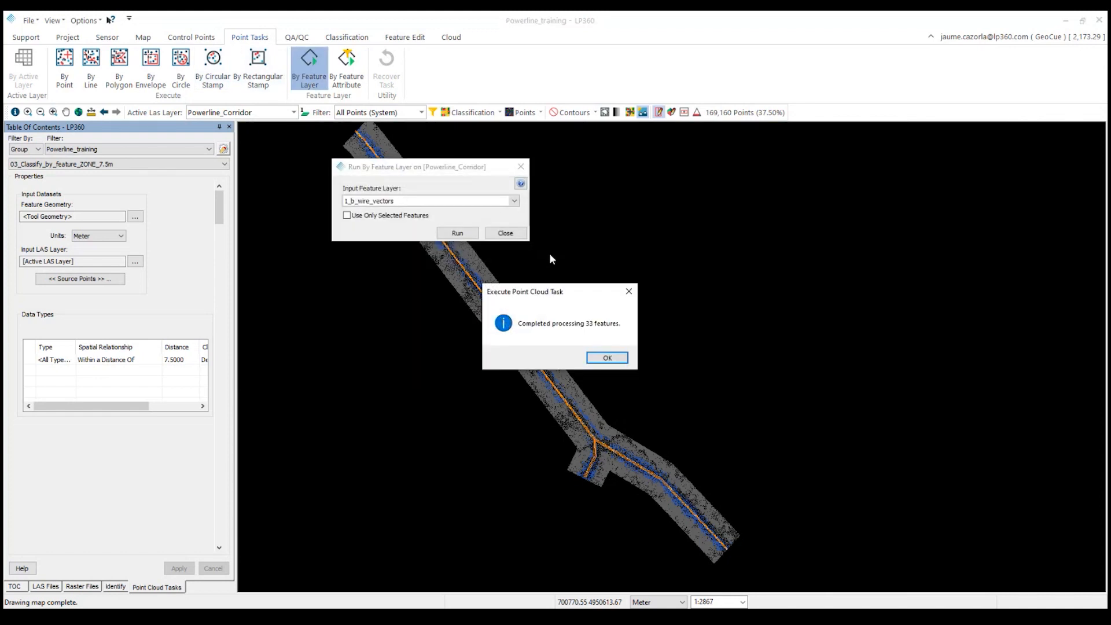
left_click(605, 357)
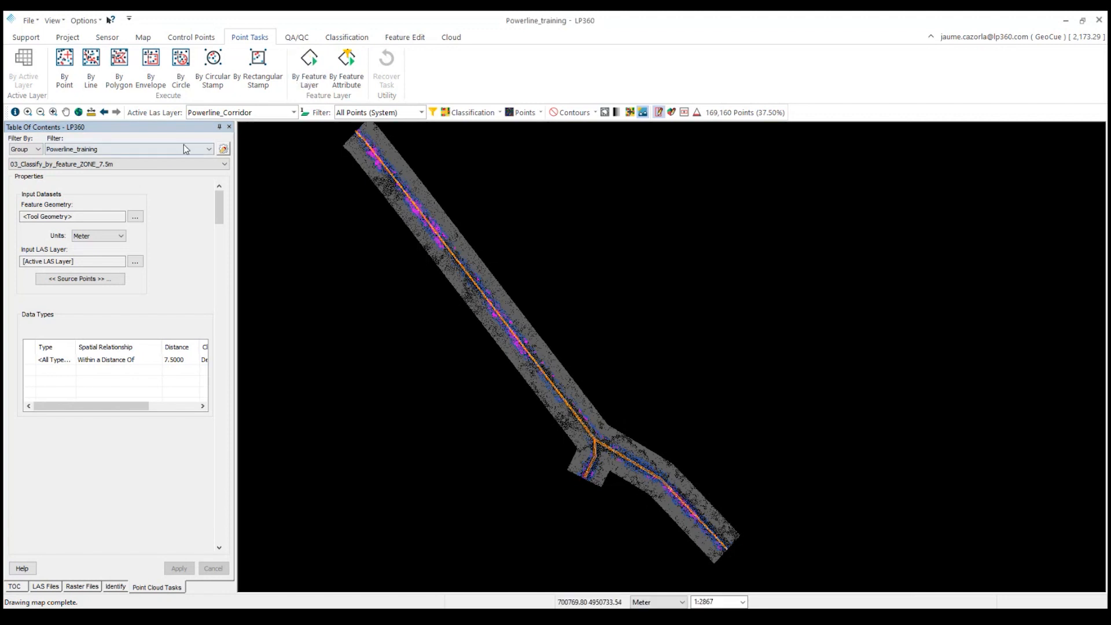
Run the 04_Classify_by_feature_ZONE_5.0m task by feature layer using 1_b_wire_vectors.
left_click(165, 164)
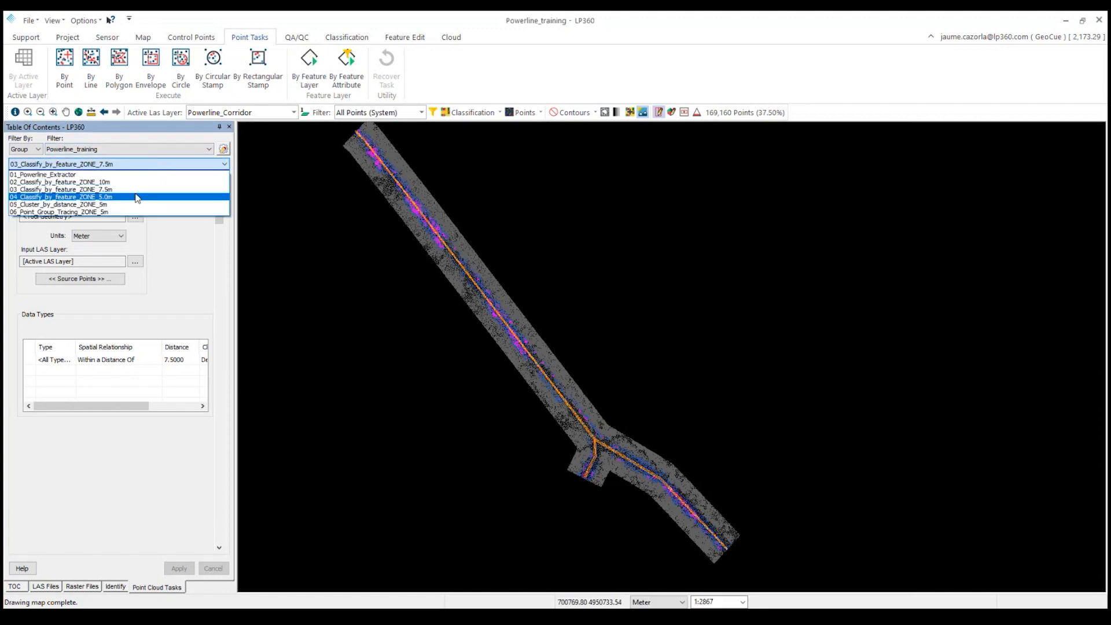
left_click(137, 197)
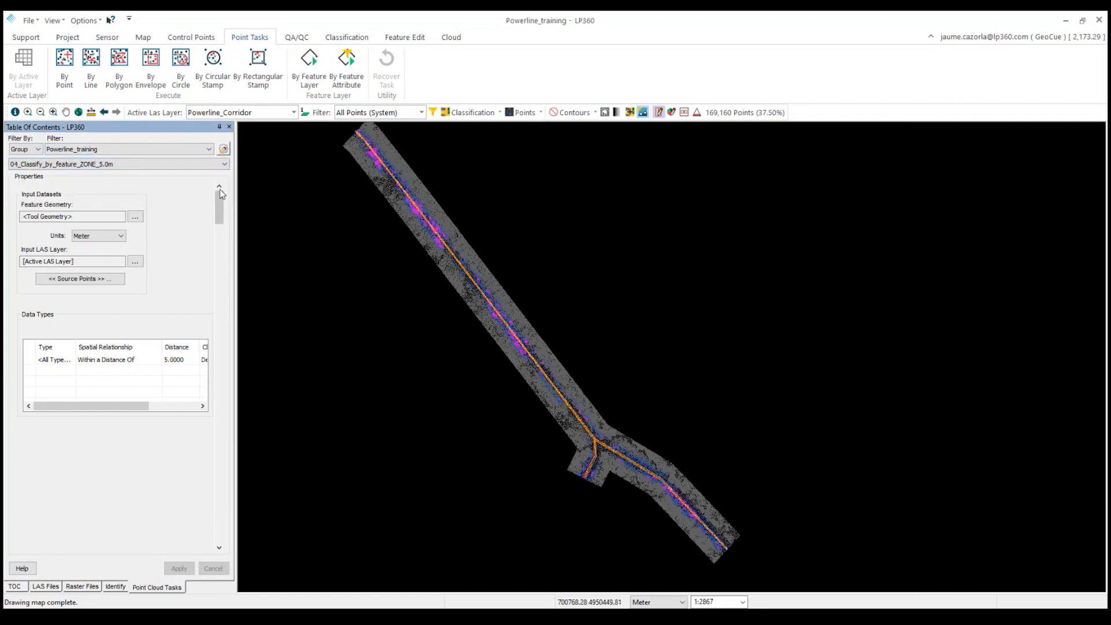
left_click(309, 67)
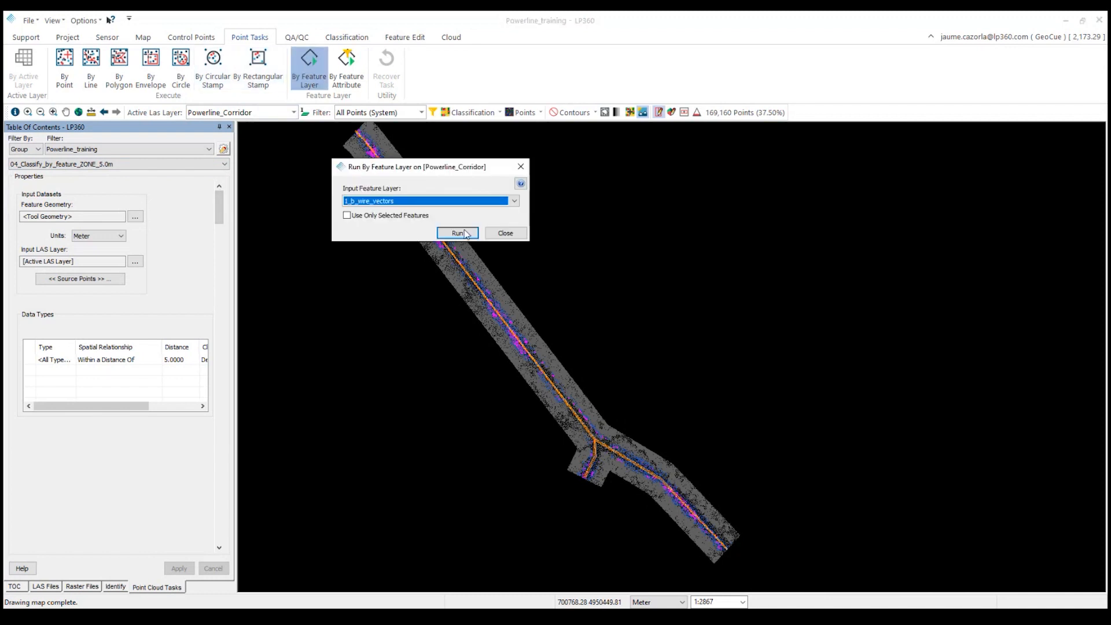
left_click(458, 233)
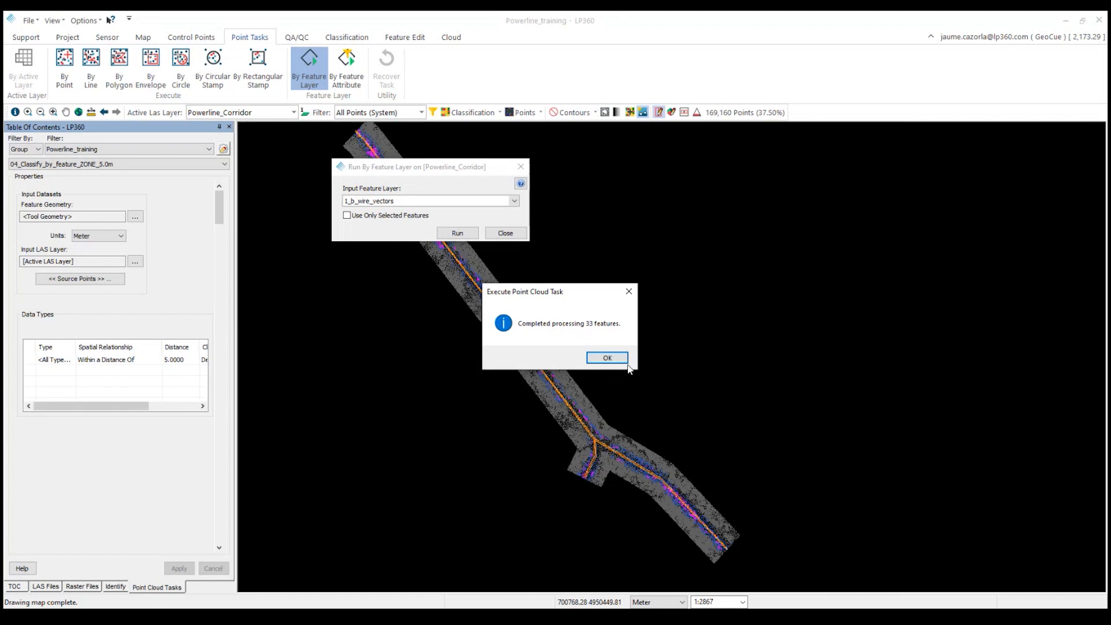
left_click(607, 358)
Draw a 3D view box over a wire span and orbit it to inspect the vegetation zones.
scroll(498, 340, "up", 3)
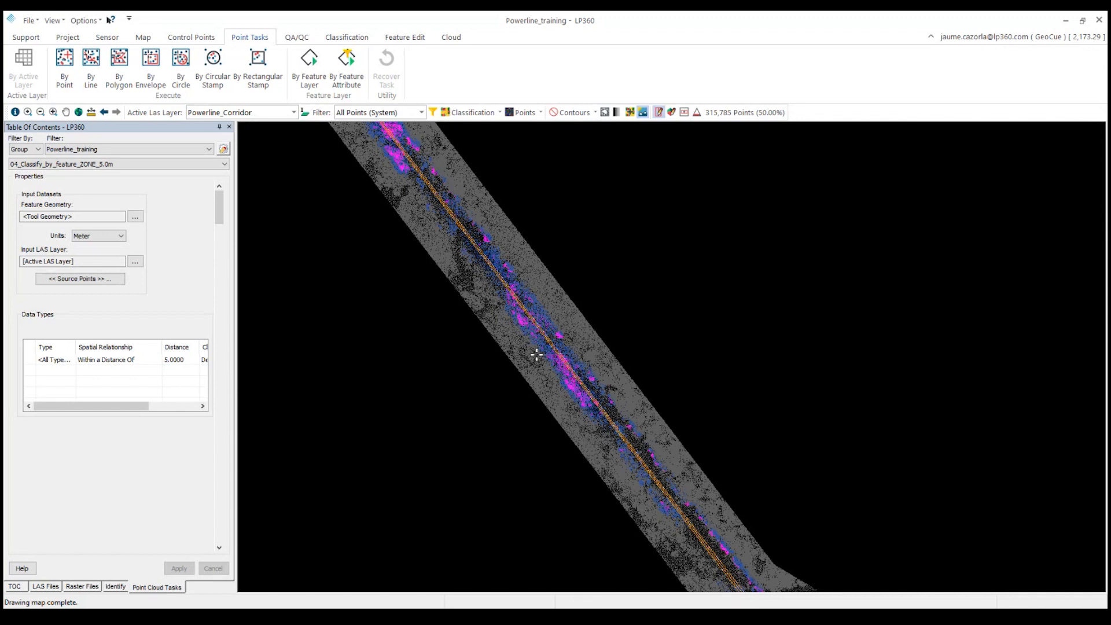
left_click(143, 37)
left_click_drag(477, 258, 582, 366)
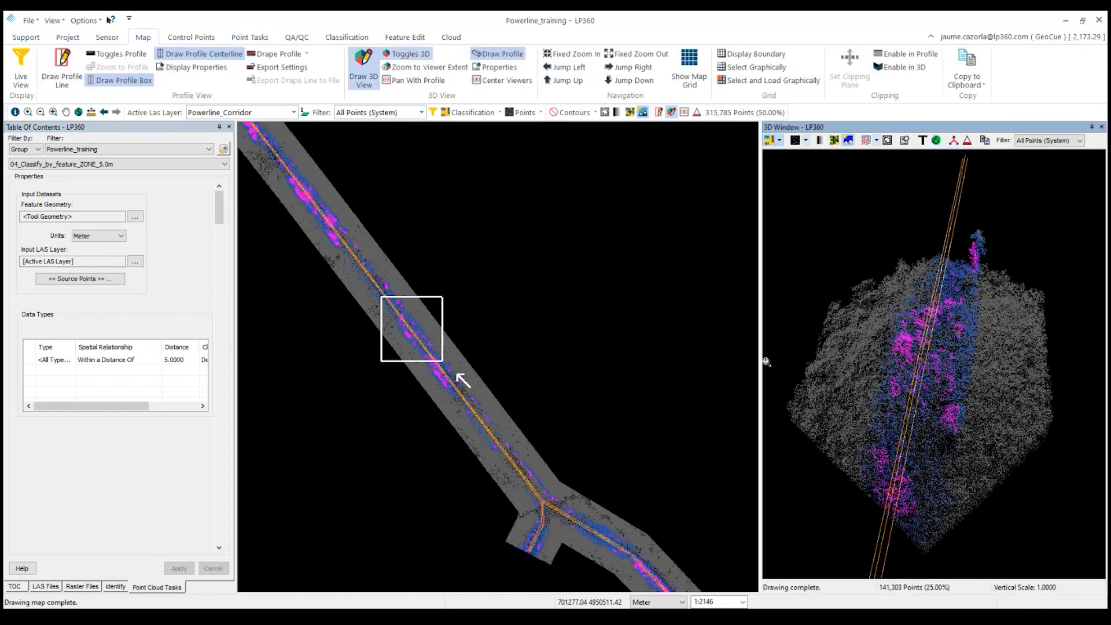
left_click_drag(763, 359, 608, 350)
left_click_drag(933, 421, 922, 406)
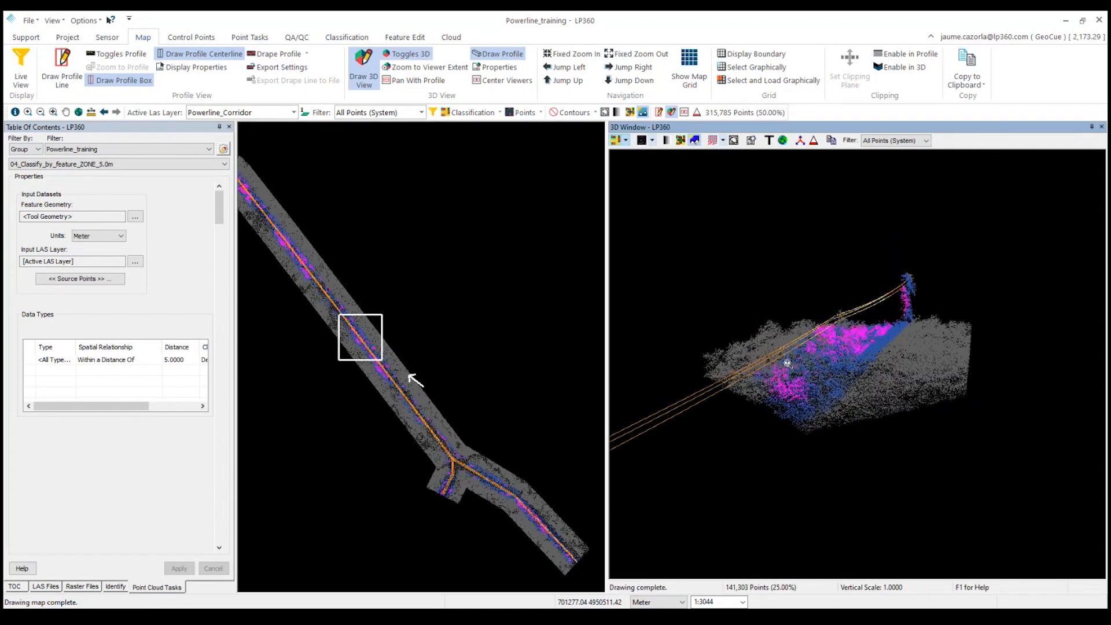
mouse_move(819, 364)
left_mouse_down()
mouse_move(855, 364)
mouse_move(875, 347)
left_mouse_up()
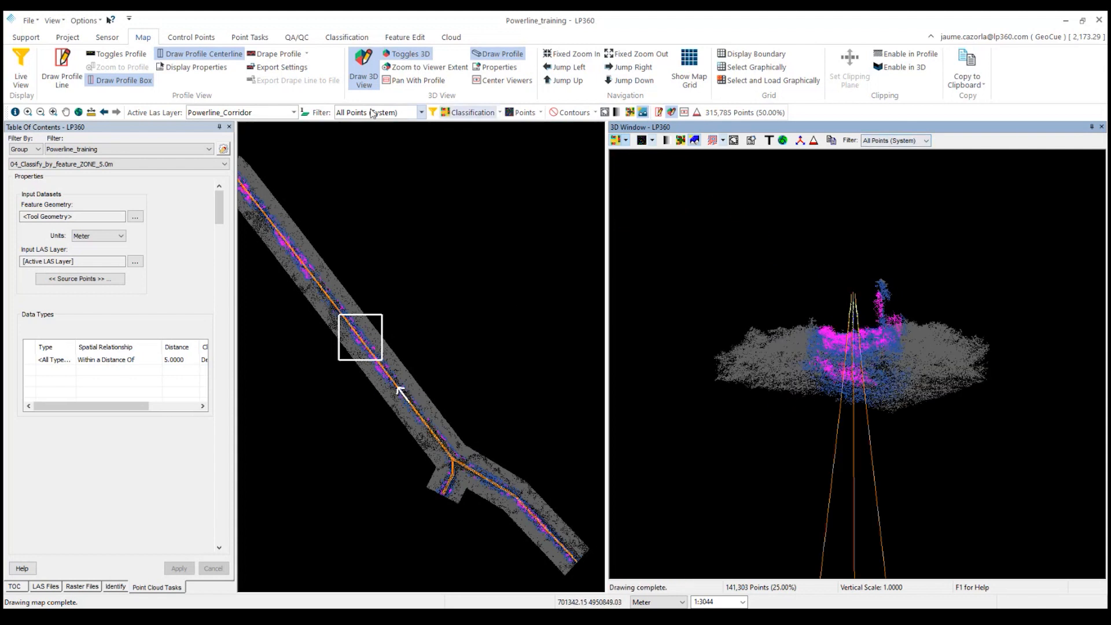
Filter the live view to display only the Zone 5m classification and refresh the views.
left_click(433, 113)
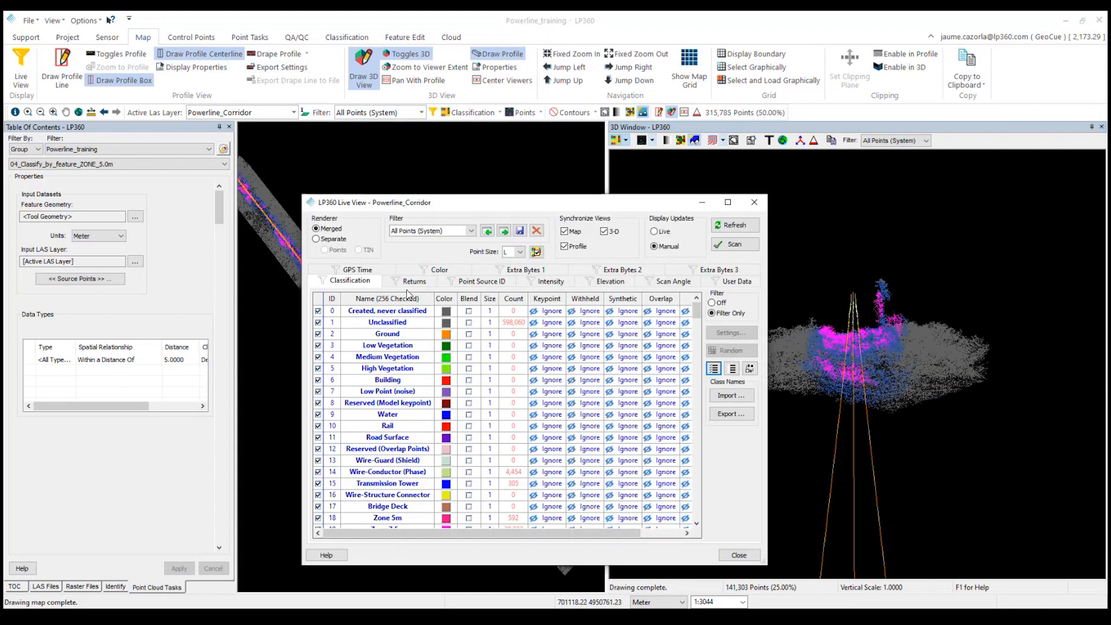
left_click(734, 245)
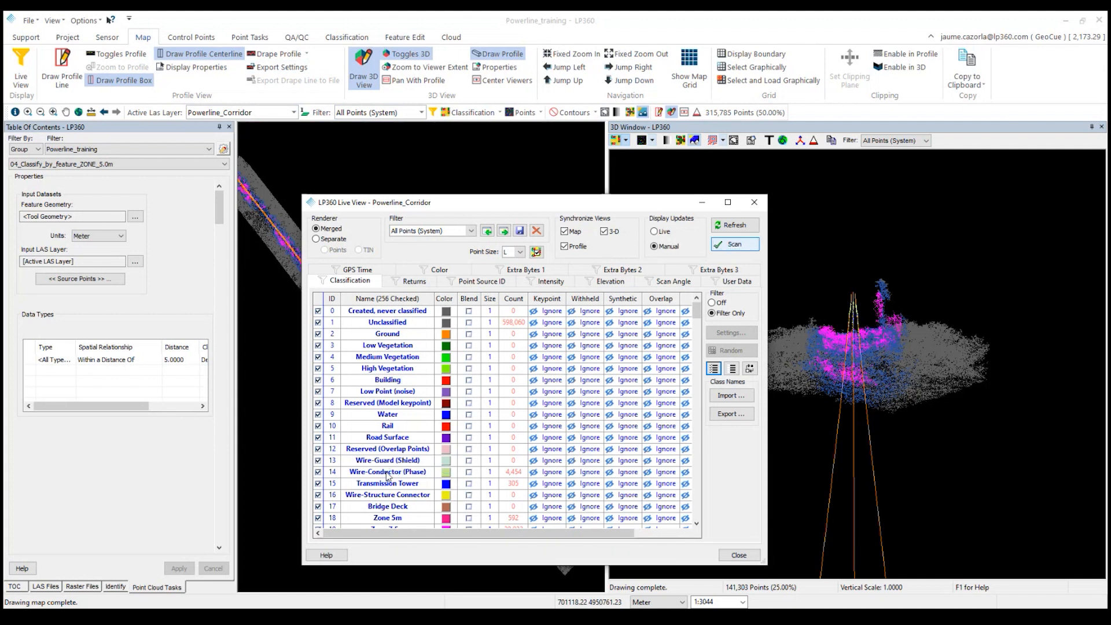
scroll(383, 466, "down", 2)
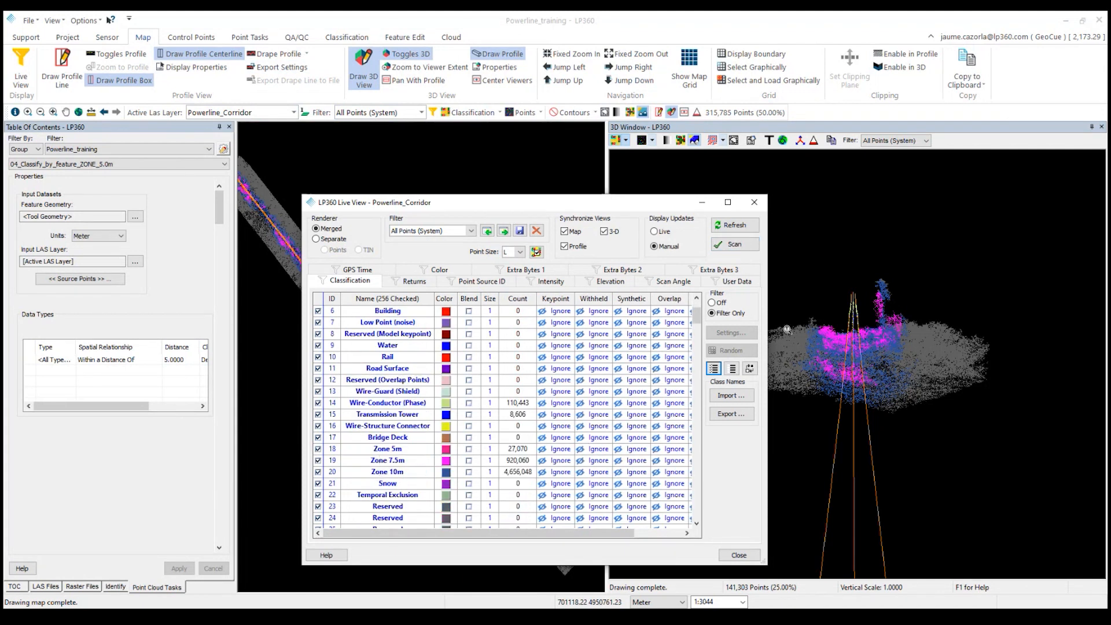
left_click(733, 369)
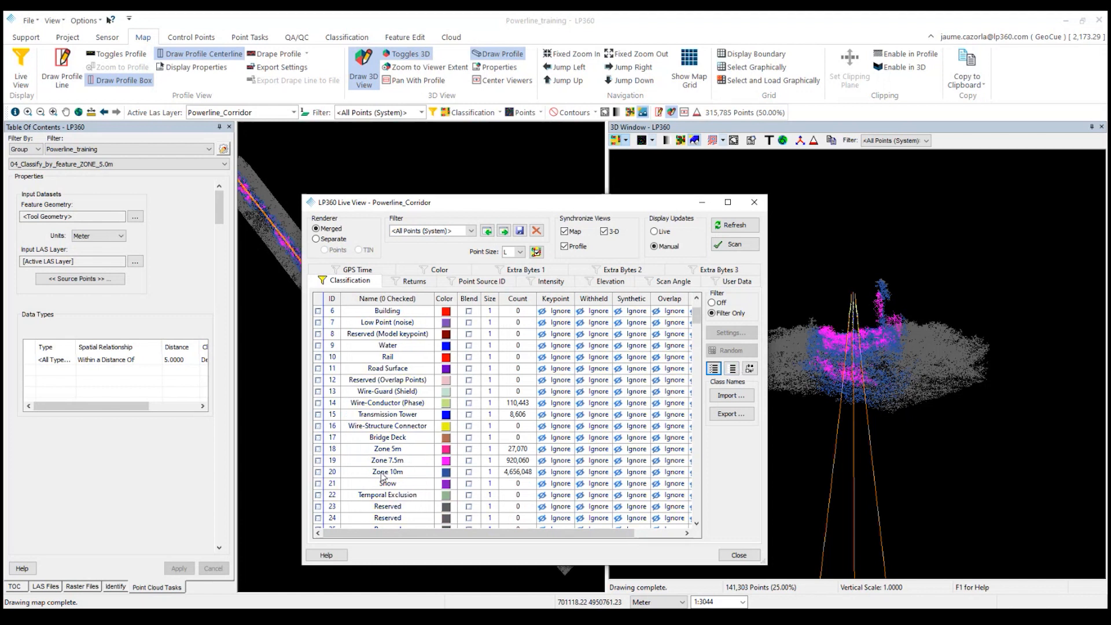
left_click(318, 449)
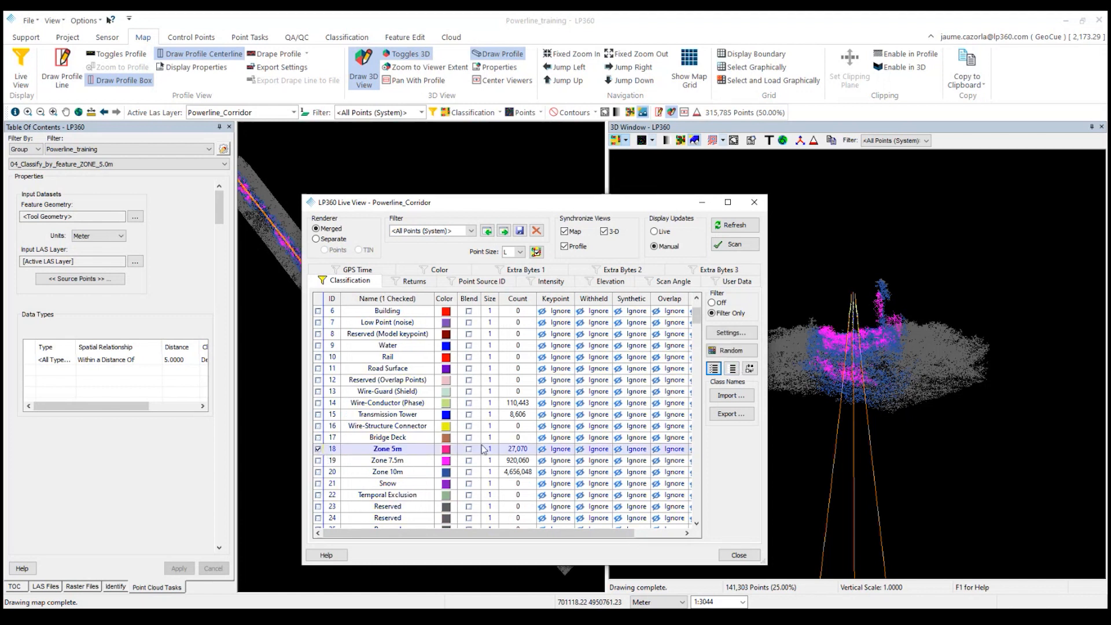
left_click(737, 246)
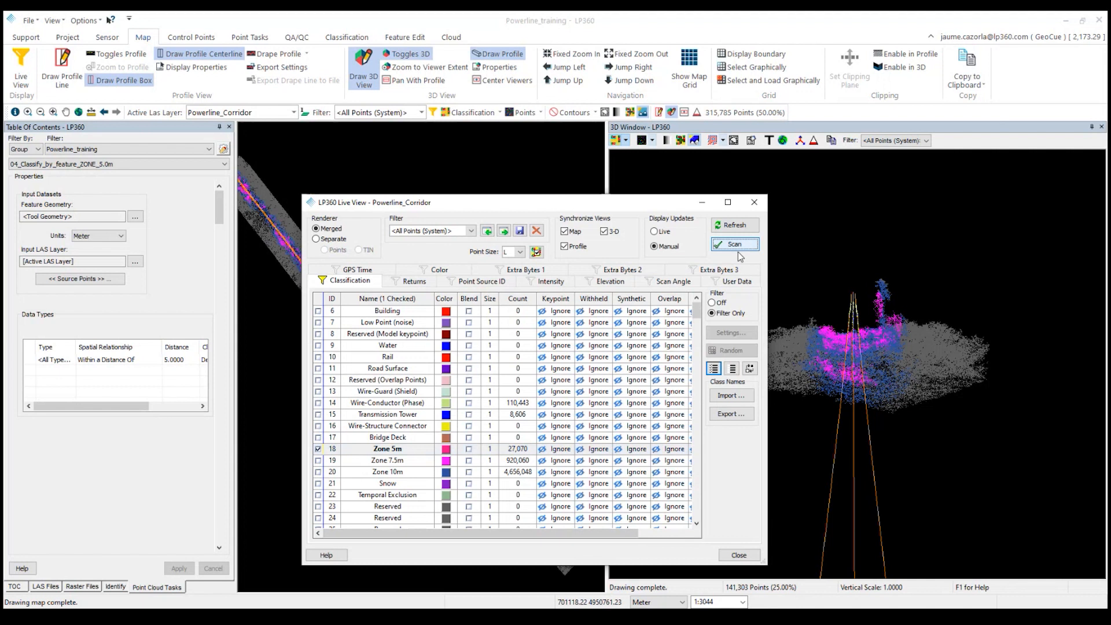
left_click(734, 225)
Draw a 3D view box over a cluster of Zone 5m points along the wires.
left_click_drag(510, 206, 804, 203)
middle_click_drag(322, 281, 434, 362)
scroll(370, 297, "up", 3)
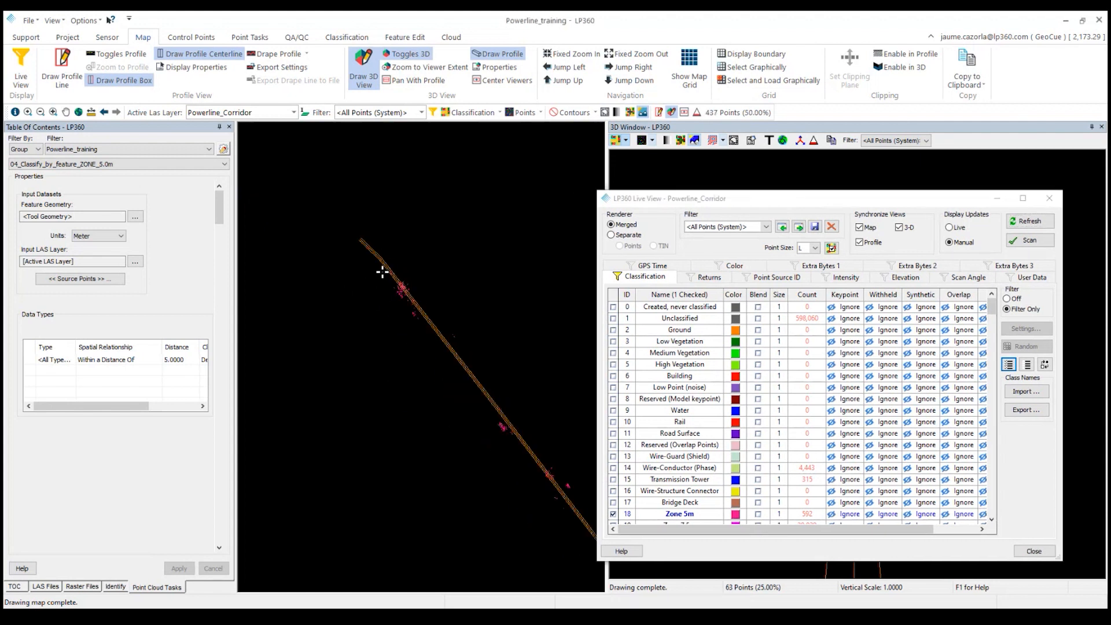
left_click_drag(377, 265, 440, 325)
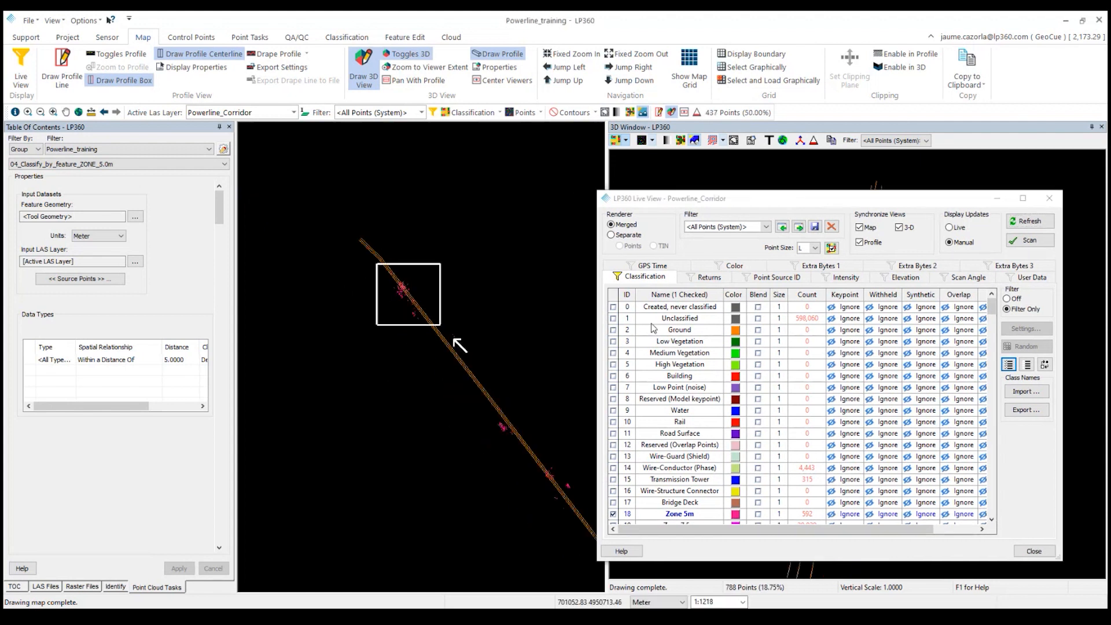
Close the Live View dialog without saving the changes to the stored filter.
left_click_drag(758, 202, 297, 191)
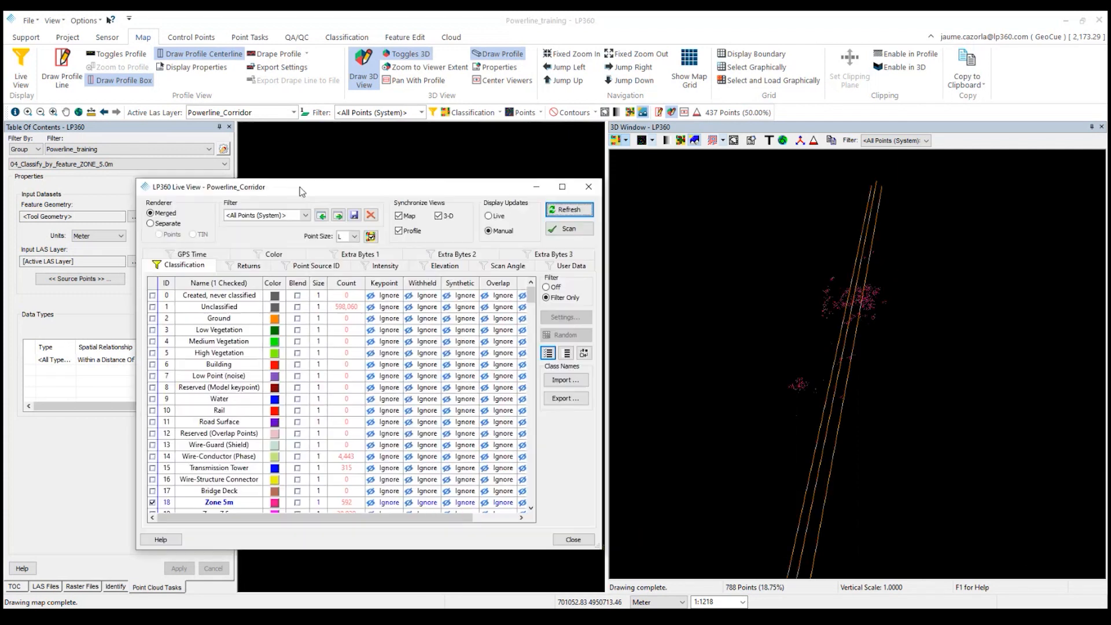
left_click_drag(885, 390, 903, 363)
left_click(581, 192)
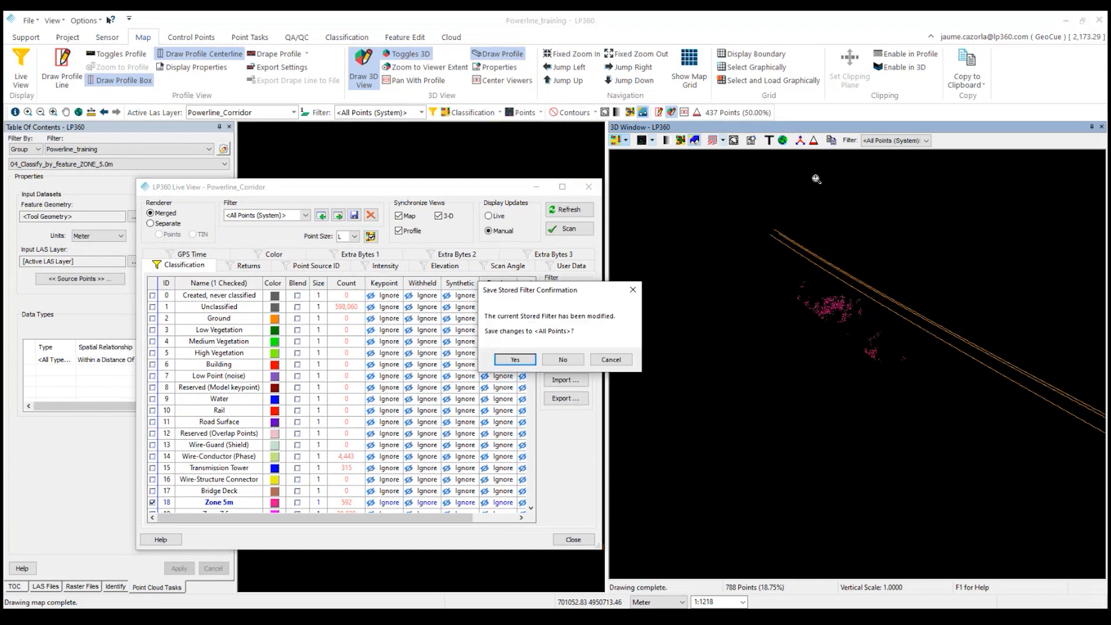
left_click(566, 356)
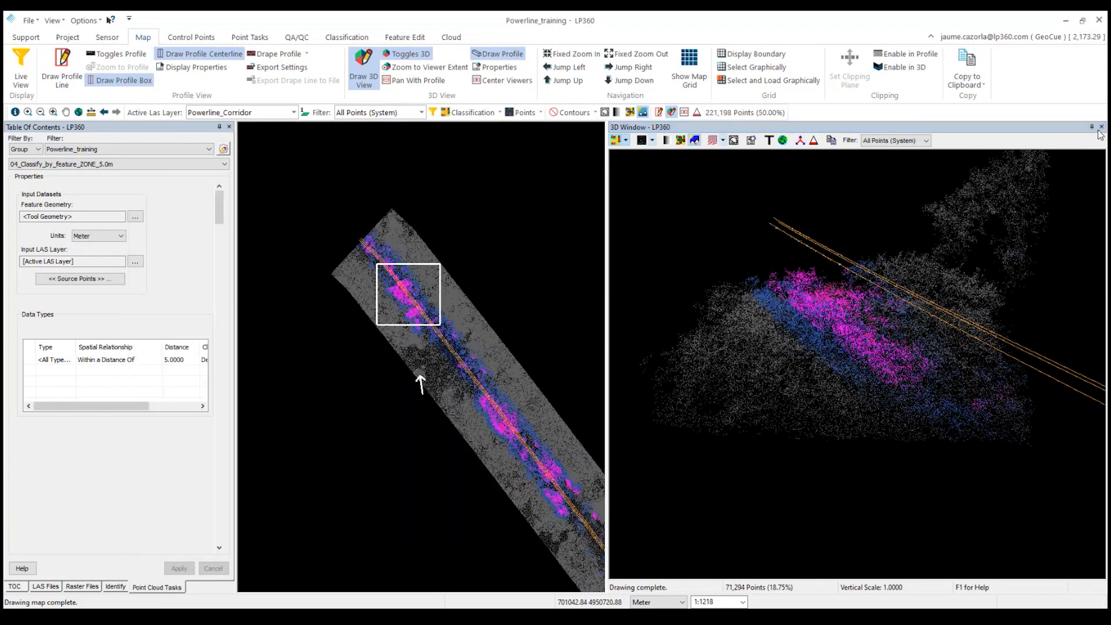
Close the 3D window and run the 05_Cluster_by_distance_ZONE_5m task on the entire active LAS layer.
left_click(1101, 128)
scroll(597, 453, "down", 2)
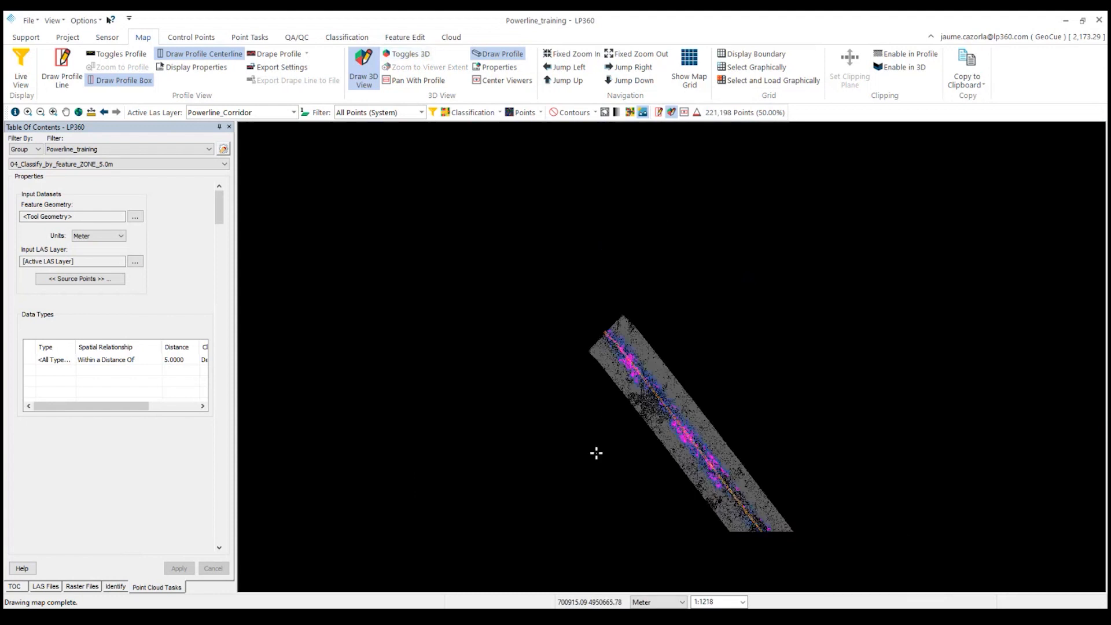
middle_click_drag(673, 488, 547, 334)
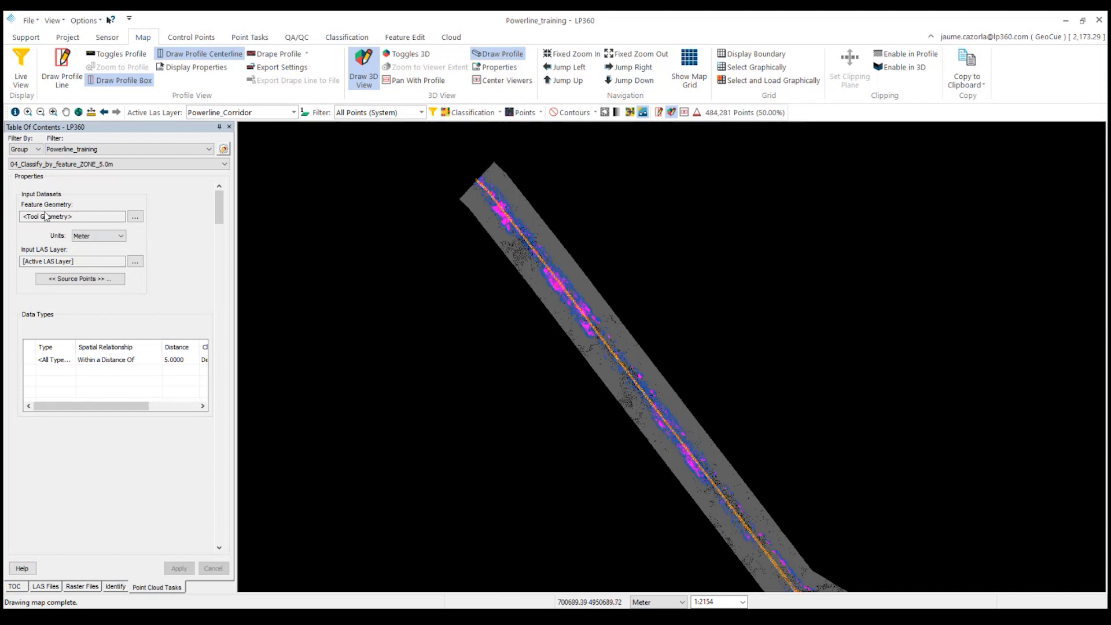
left_click(57, 166)
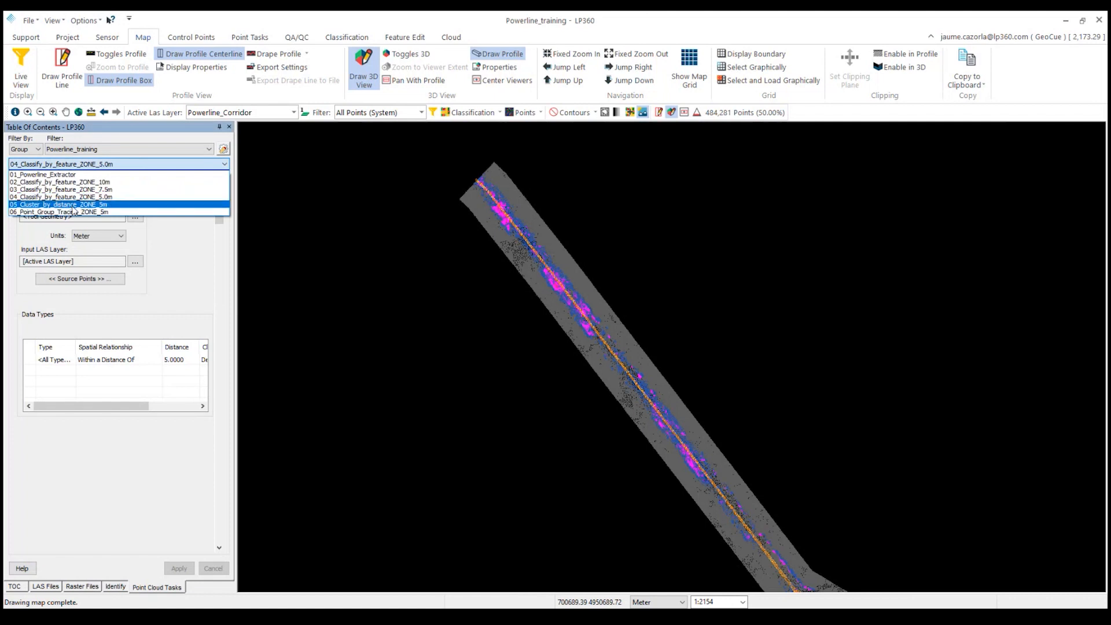
left_click(35, 205)
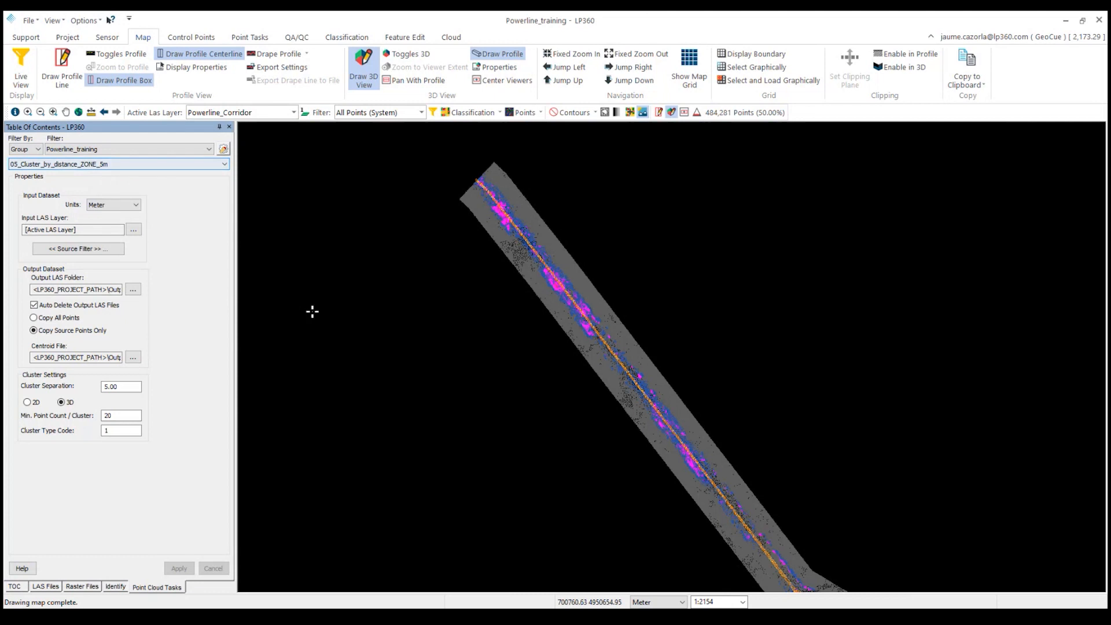
left_click_drag(560, 327, 478, 310)
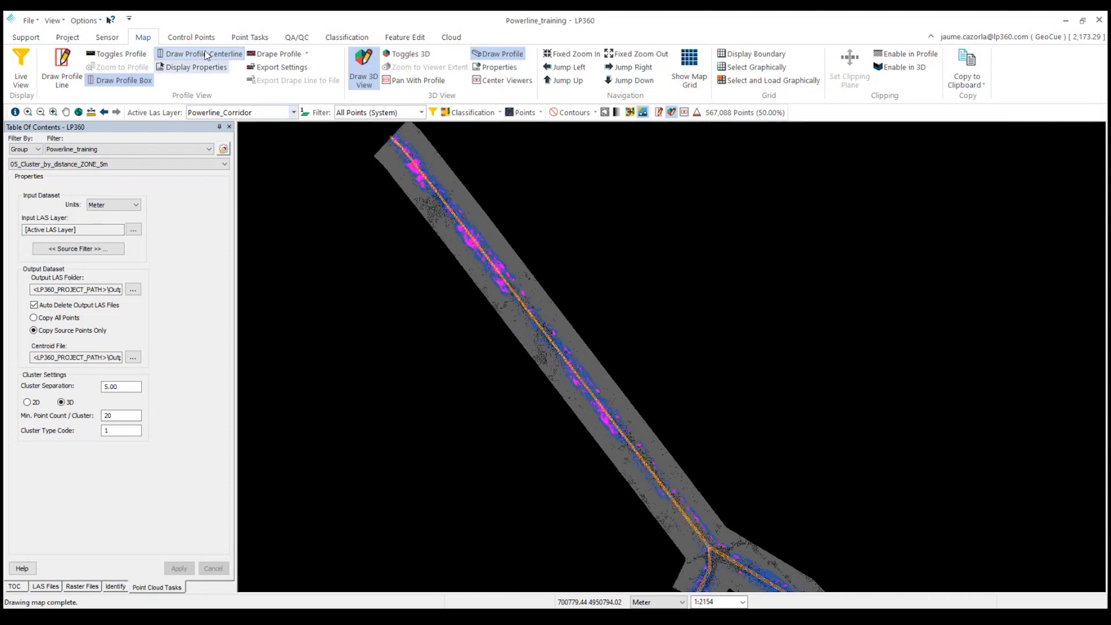
left_click(259, 38)
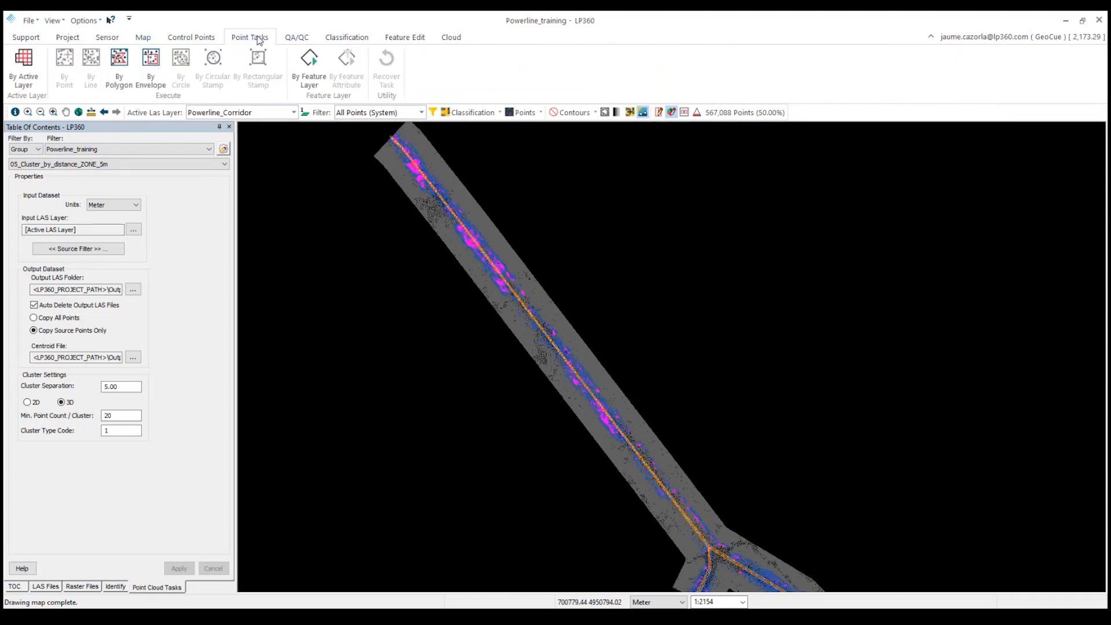
left_click(20, 62)
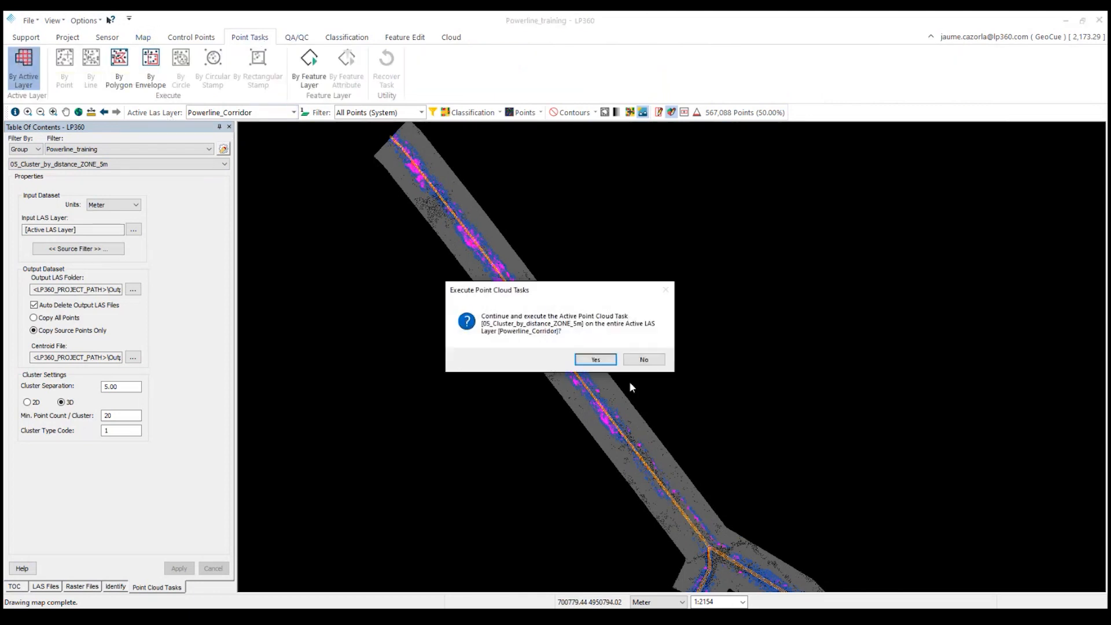
left_click(584, 363)
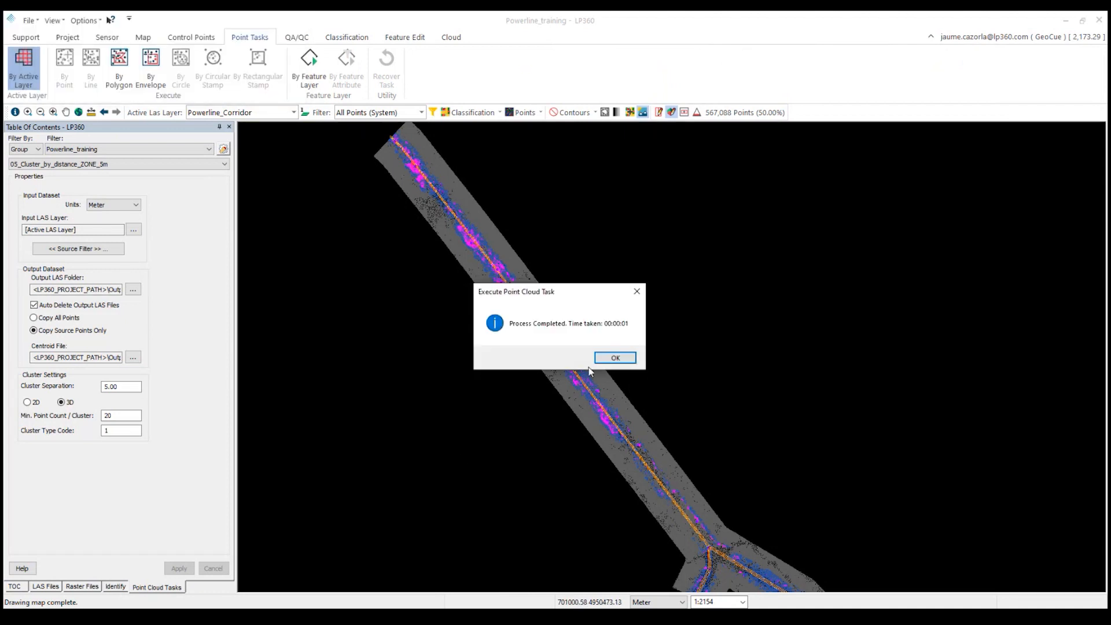
left_click(616, 357)
Change the encroachment locations layer's point symbol to a green fill colour and apply it.
left_click(16, 587)
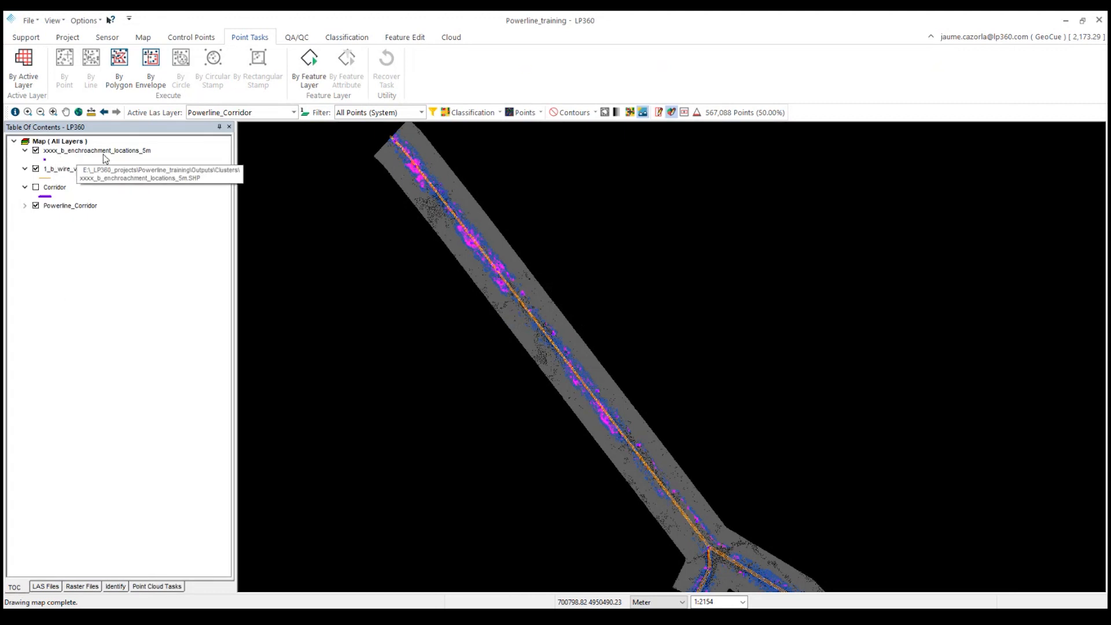
double_click(45, 159)
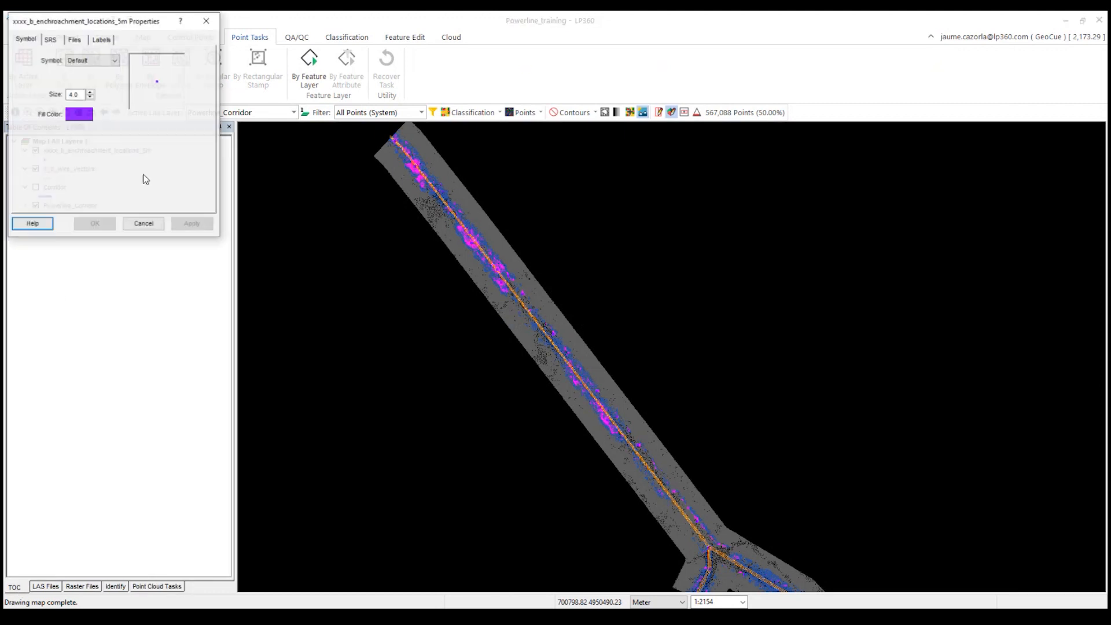
left_click(93, 93)
left_click(92, 93)
left_click(93, 93)
left_click(93, 93)
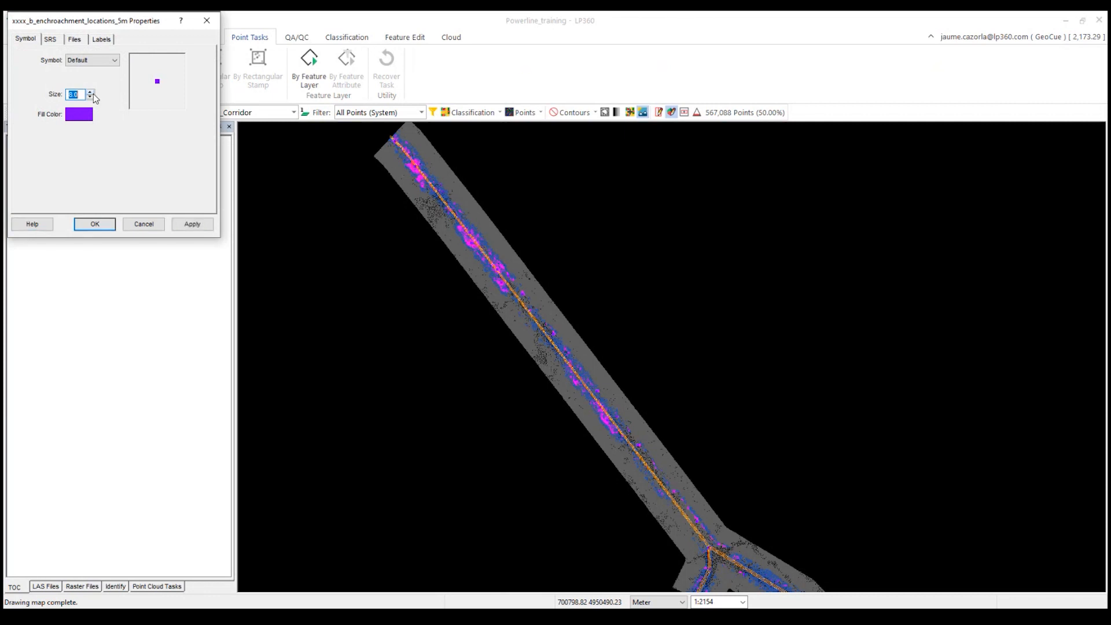
left_click(68, 118)
left_click(91, 92)
left_click(72, 209)
left_click(193, 224)
left_click(207, 21)
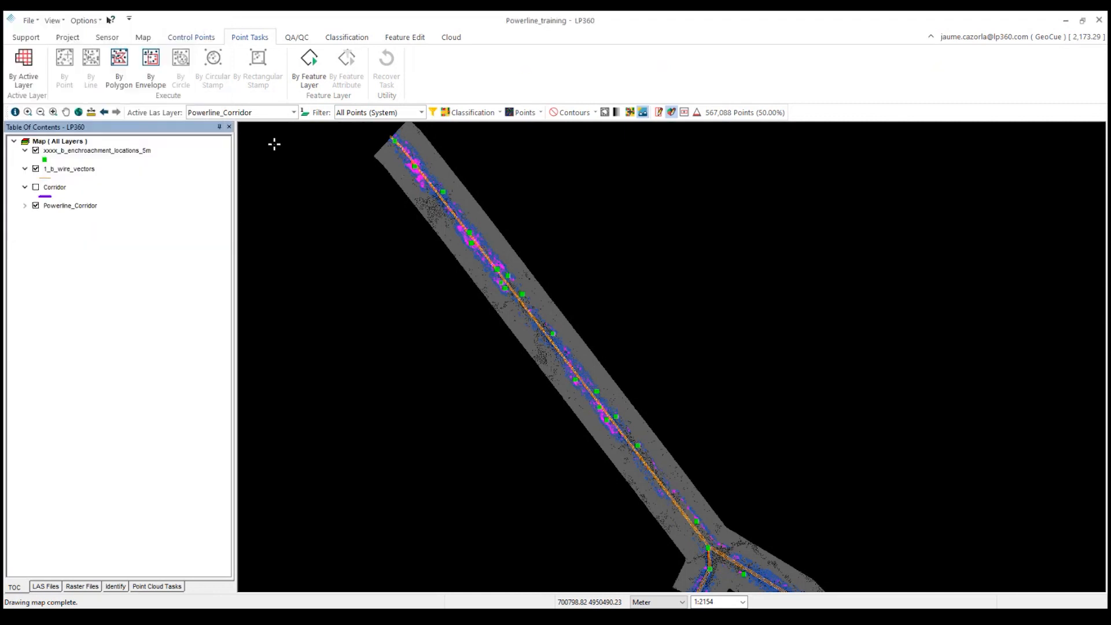
Set the 06_Point_Group_Tracing_ZONE_5m task's Minimum Area to 1 and run it on the entire active LAS layer.
middle_click_drag(614, 439, 605, 367)
scroll(605, 367, "down", 1)
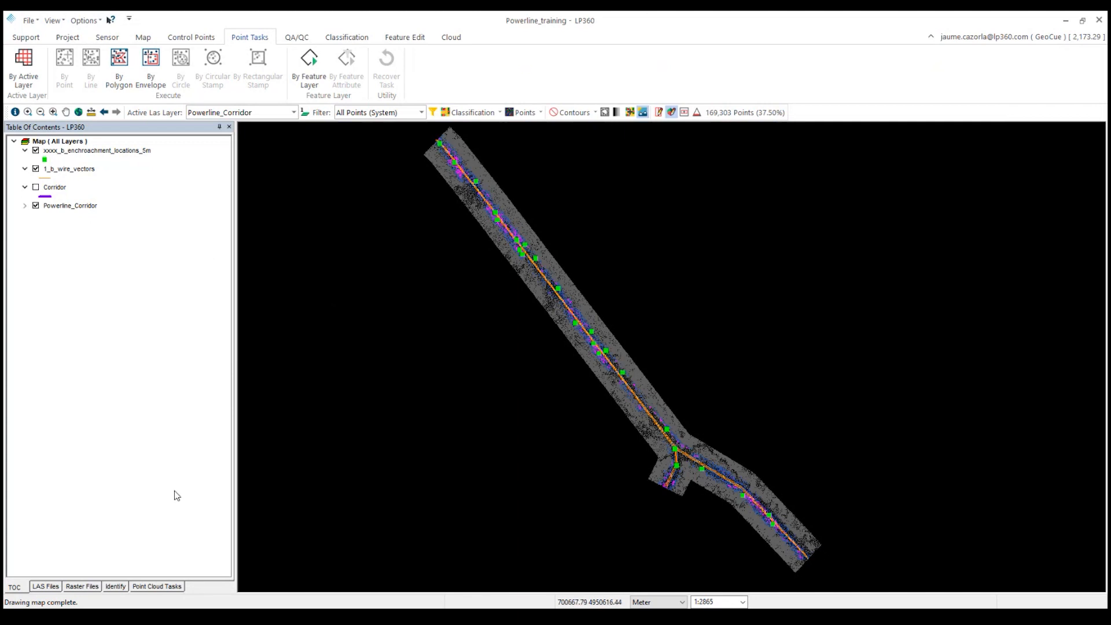
left_click(154, 588)
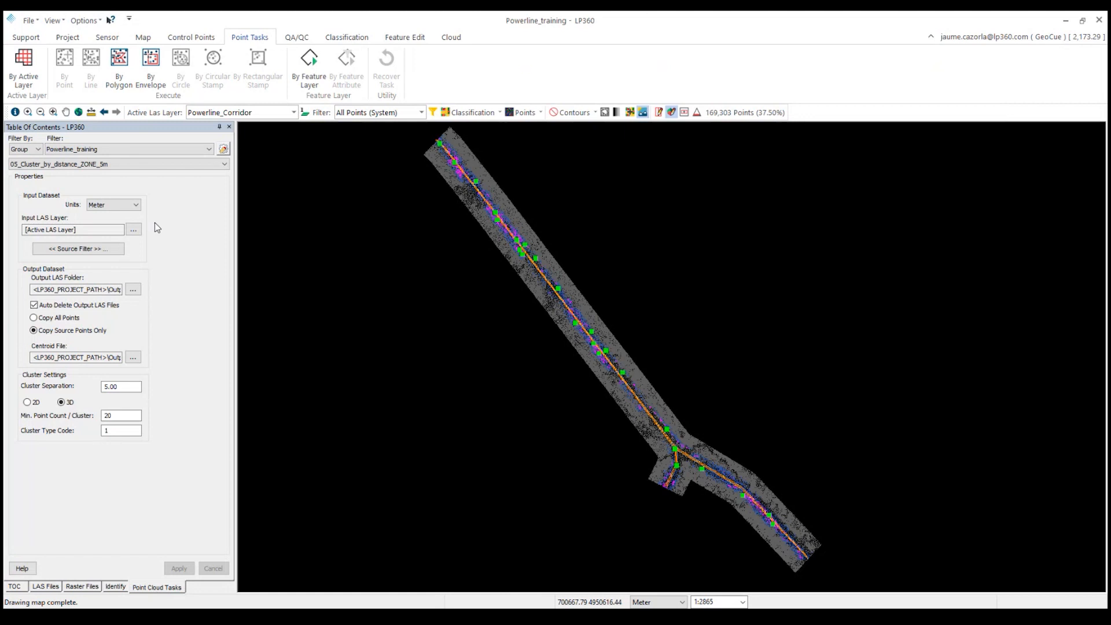
left_click(138, 165)
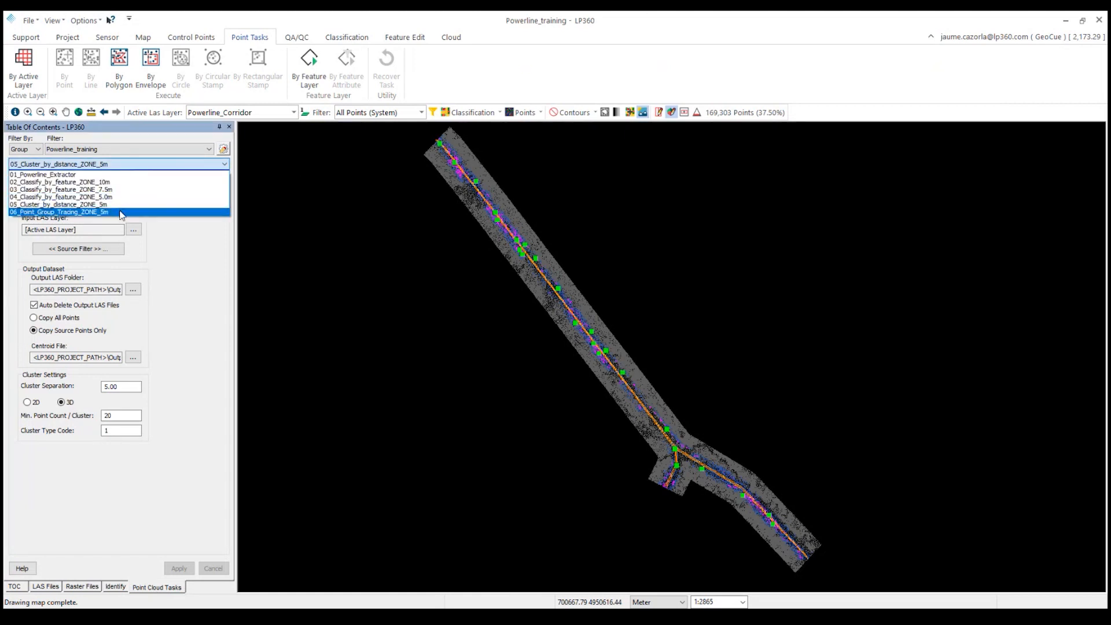
left_click(80, 212)
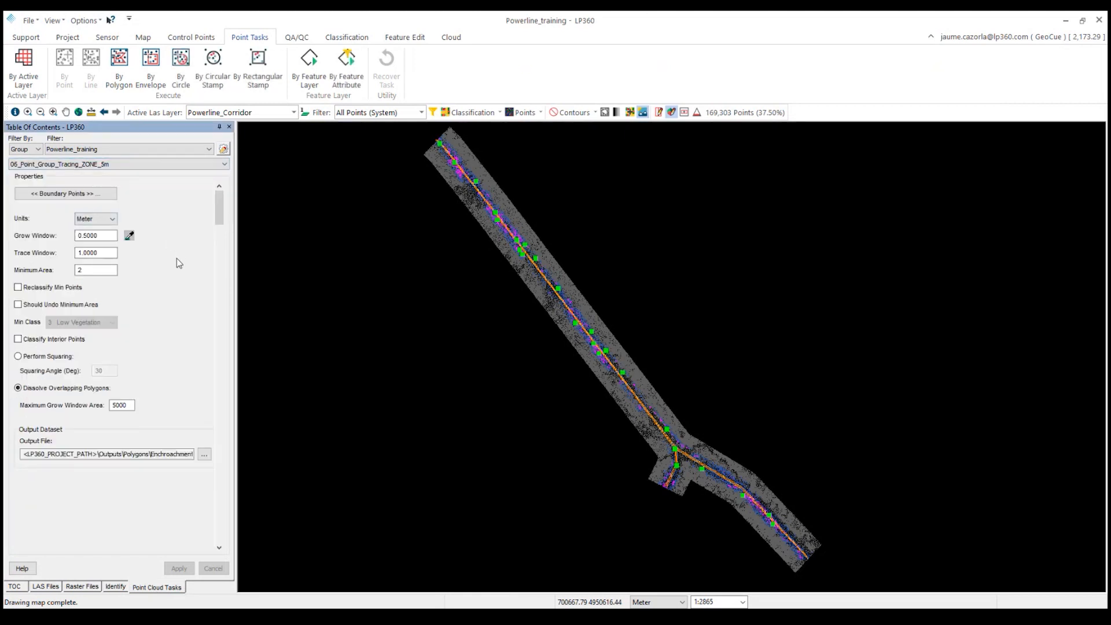
double_click(102, 270)
type("1")
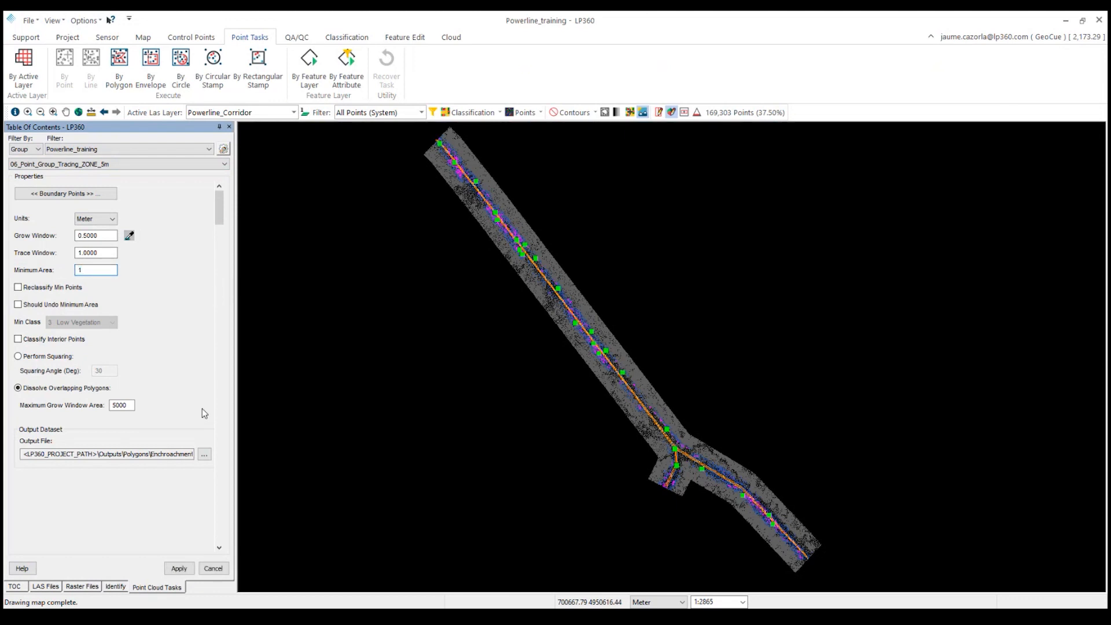
left_click(176, 570)
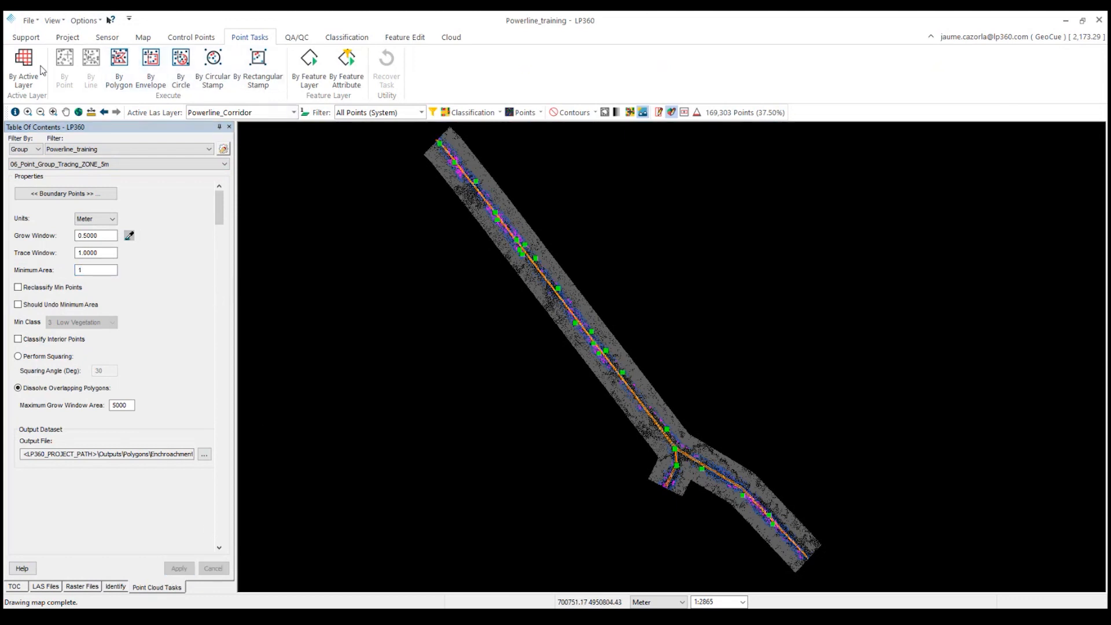
left_click(25, 65)
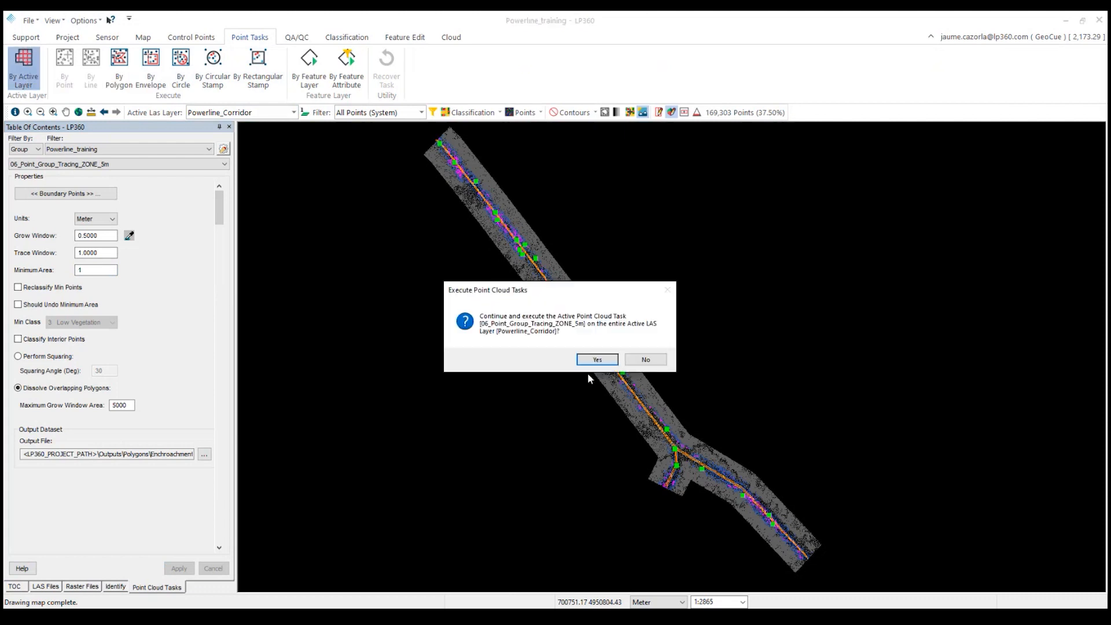
left_click(600, 361)
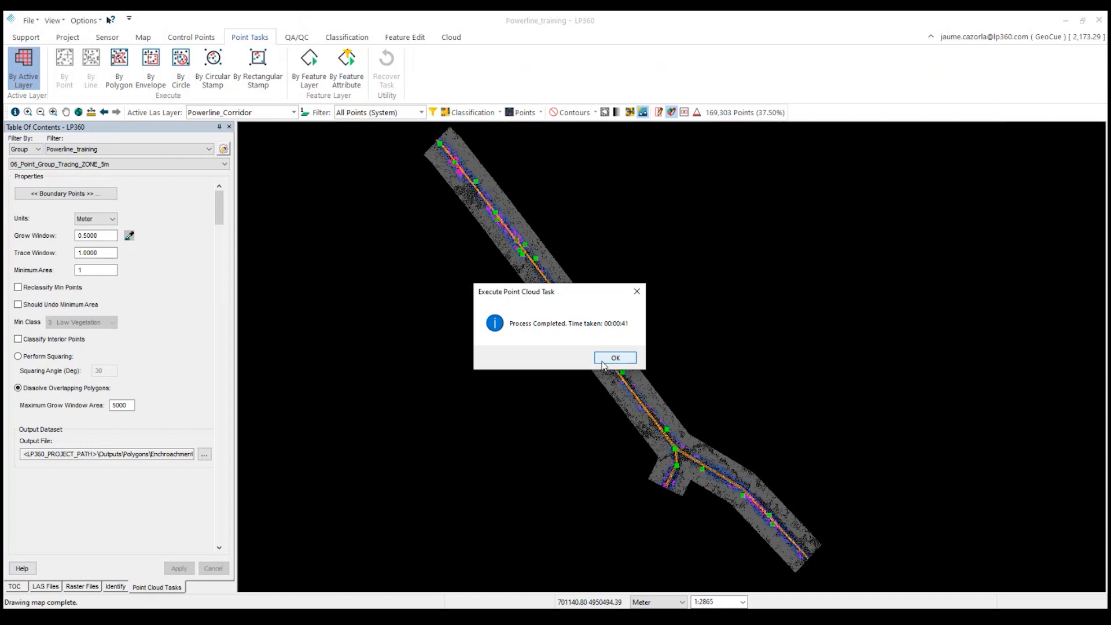
left_click(603, 362)
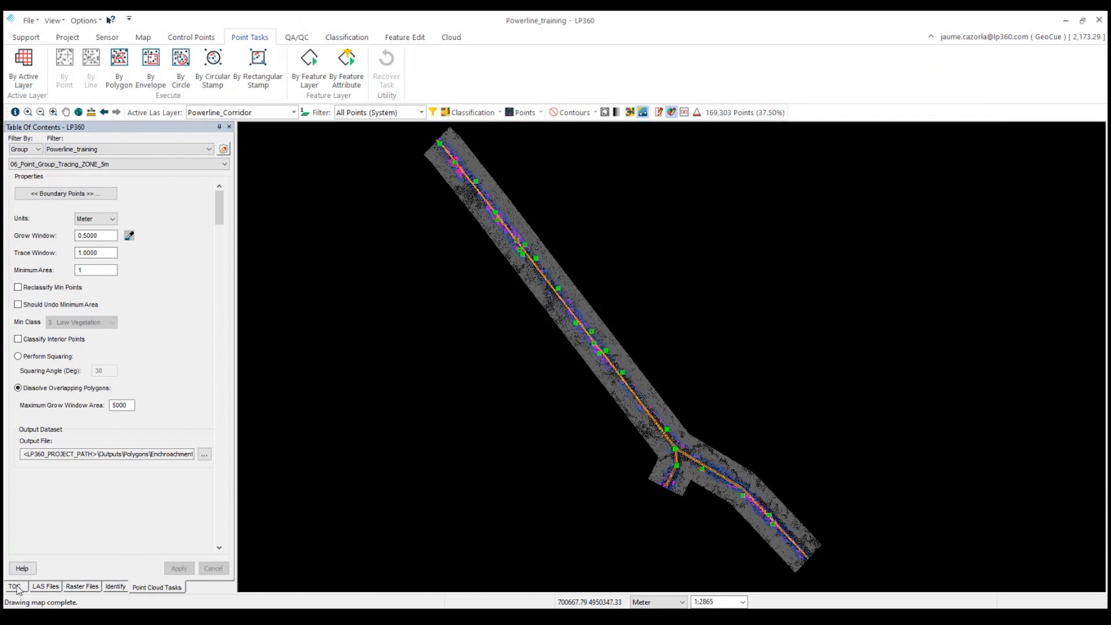
Export the xxxx_b_enchroachment_locations_5m layer to KML.
left_click(17, 586)
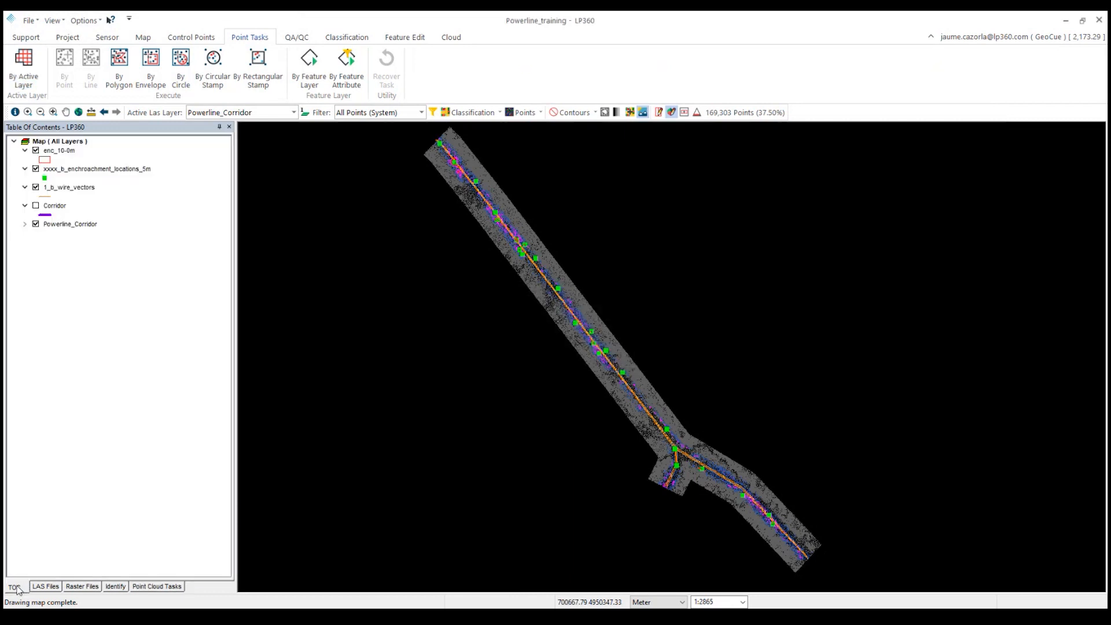
right_click(75, 170)
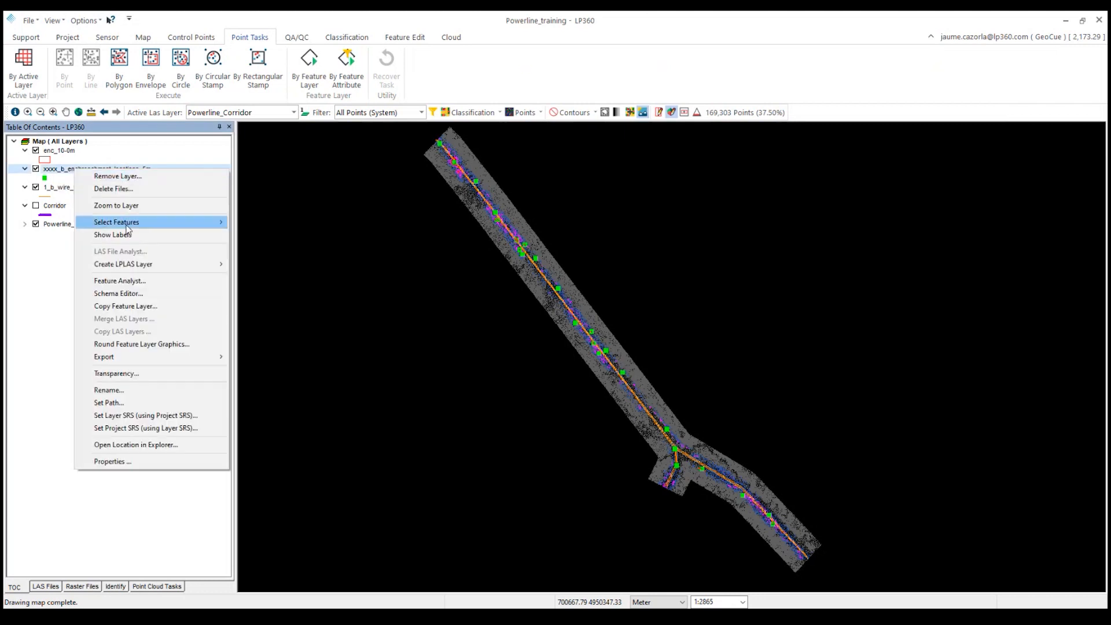
mouse_move(155, 358)
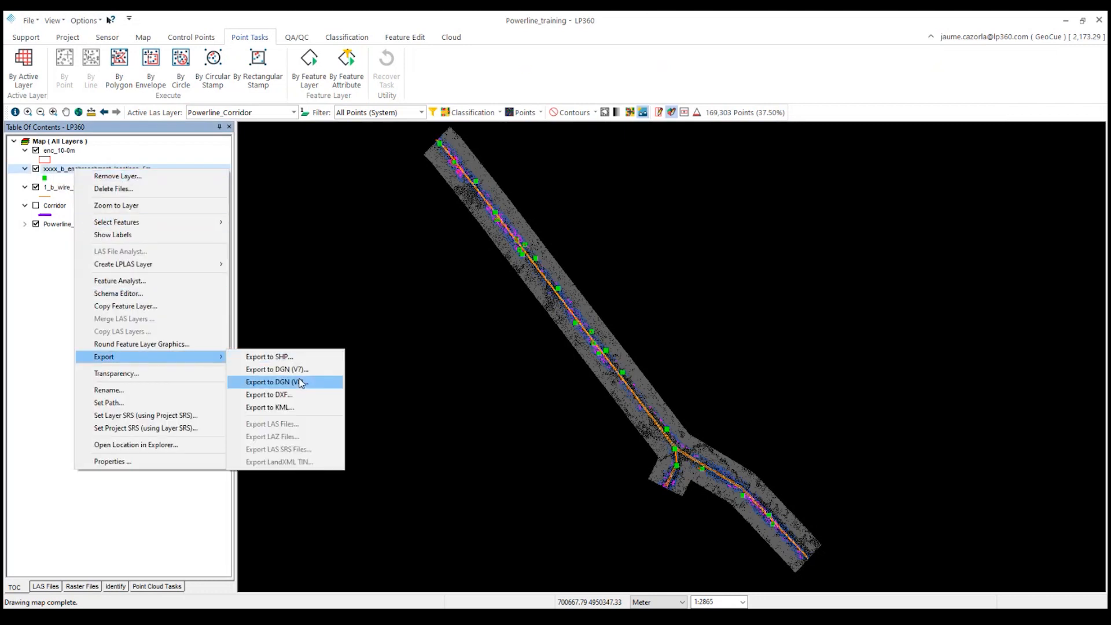
left_click(291, 408)
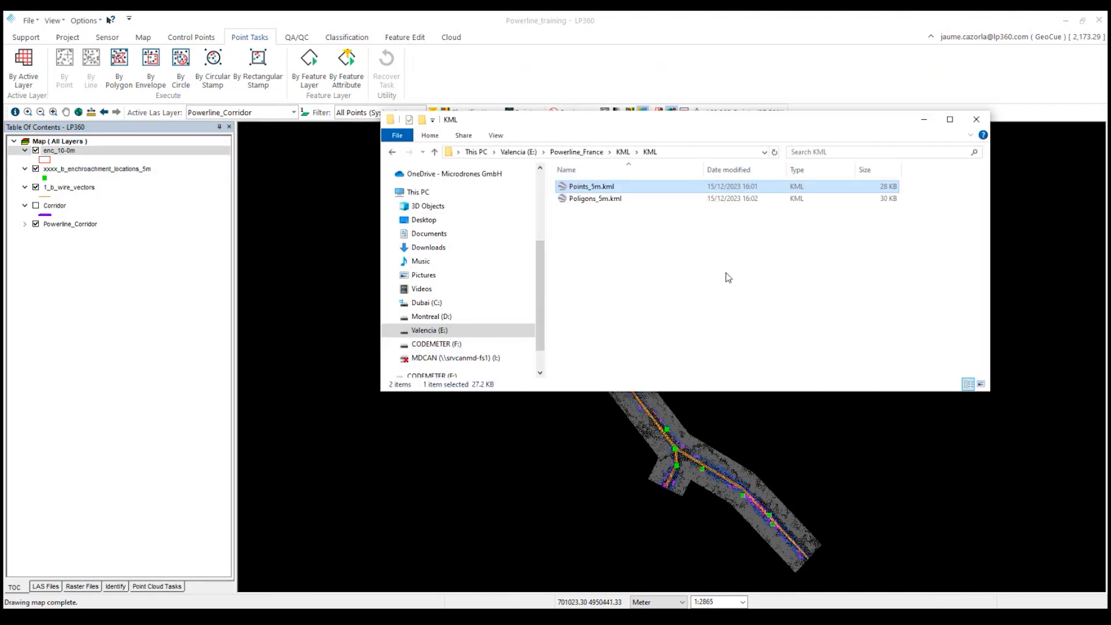
Open Points_5m.kml and Poligons_5m.kml in Google Earth Pro.
double_click(619, 191)
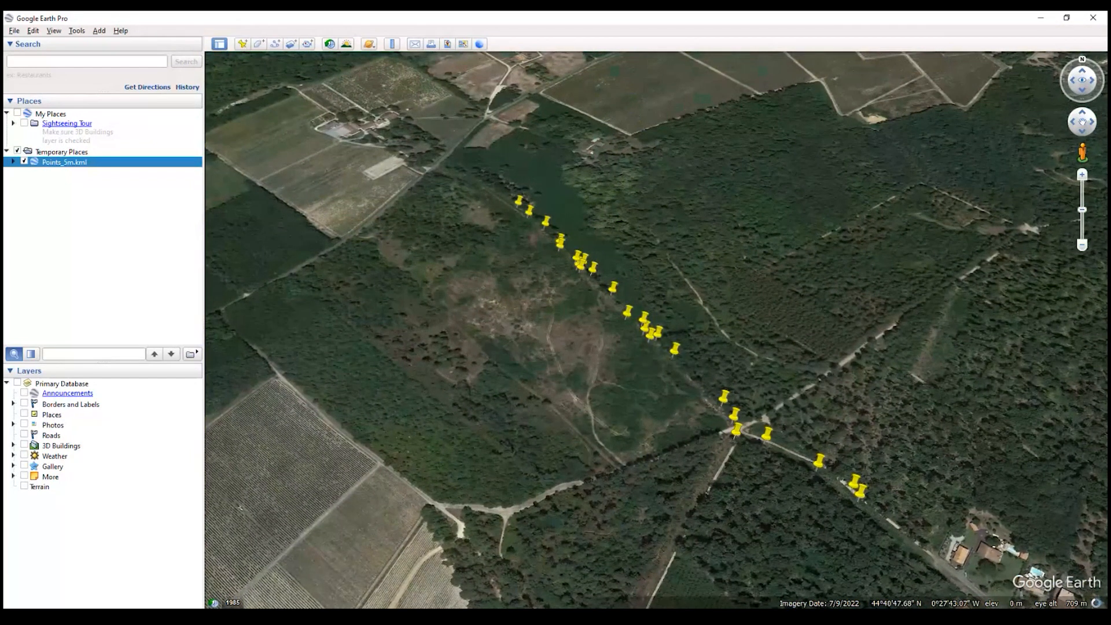
key("alt+Tab")
double_click(596, 198)
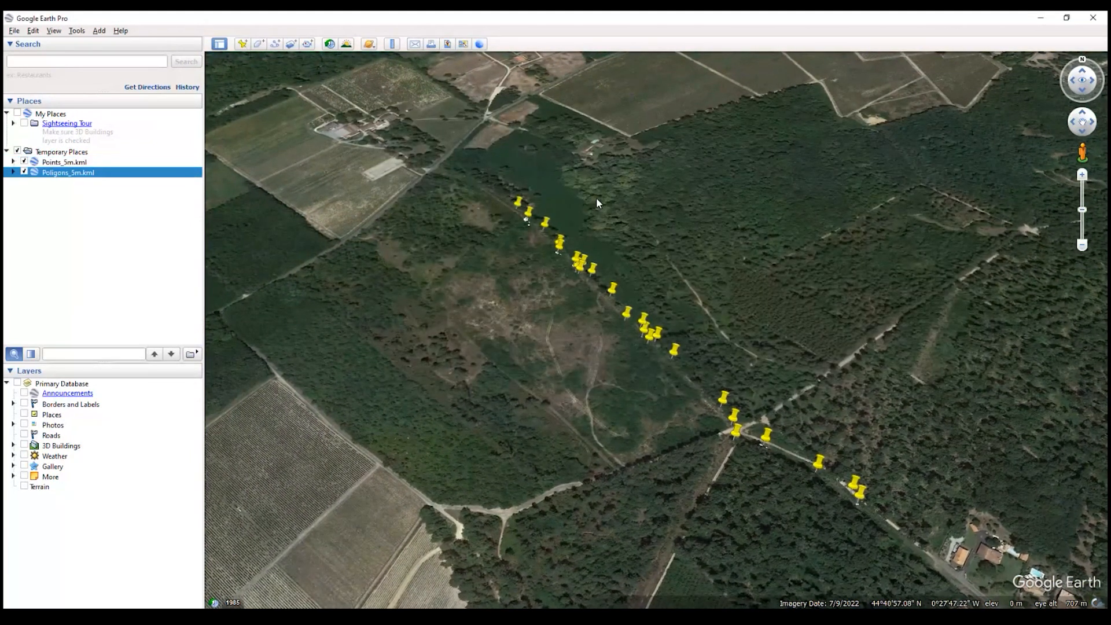
Toggle the Points_5m and Poligons_5m layers to compare the encroachment markers and polygons over the imagery.
right_click_drag(660, 353, 661, 317)
middle_click_drag(661, 317, 669, 123)
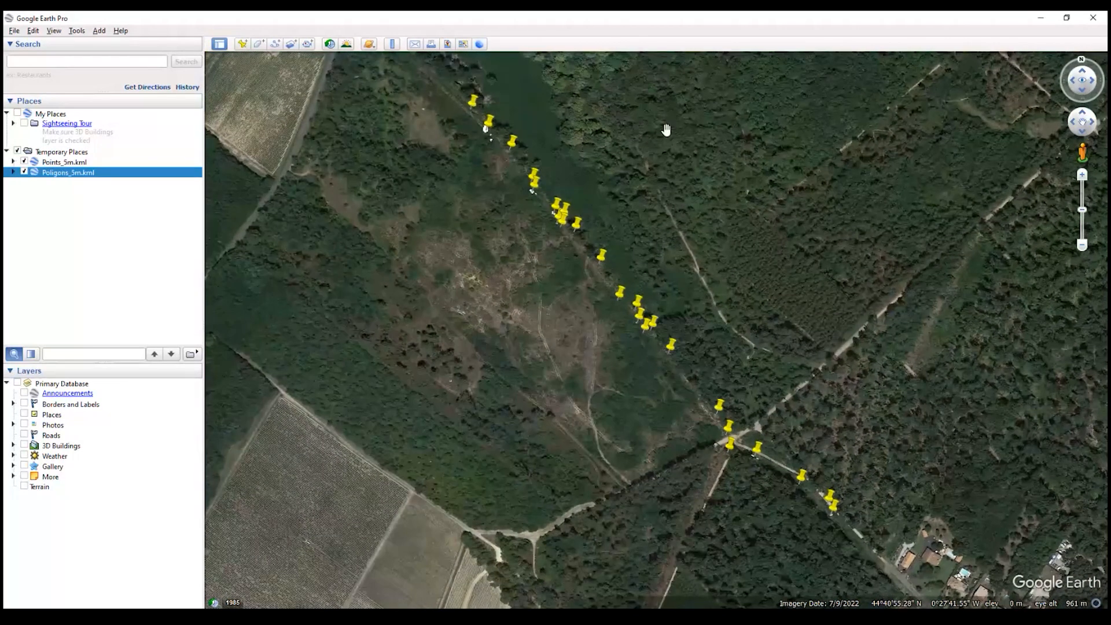
left_click(23, 163)
left_click(24, 172)
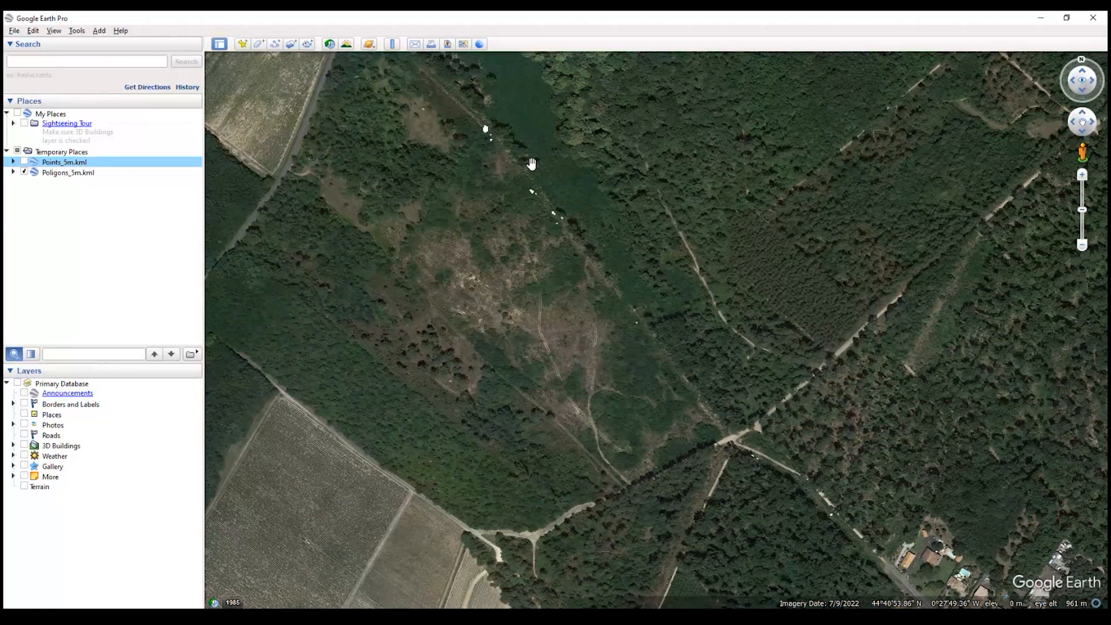
double_click(68, 174)
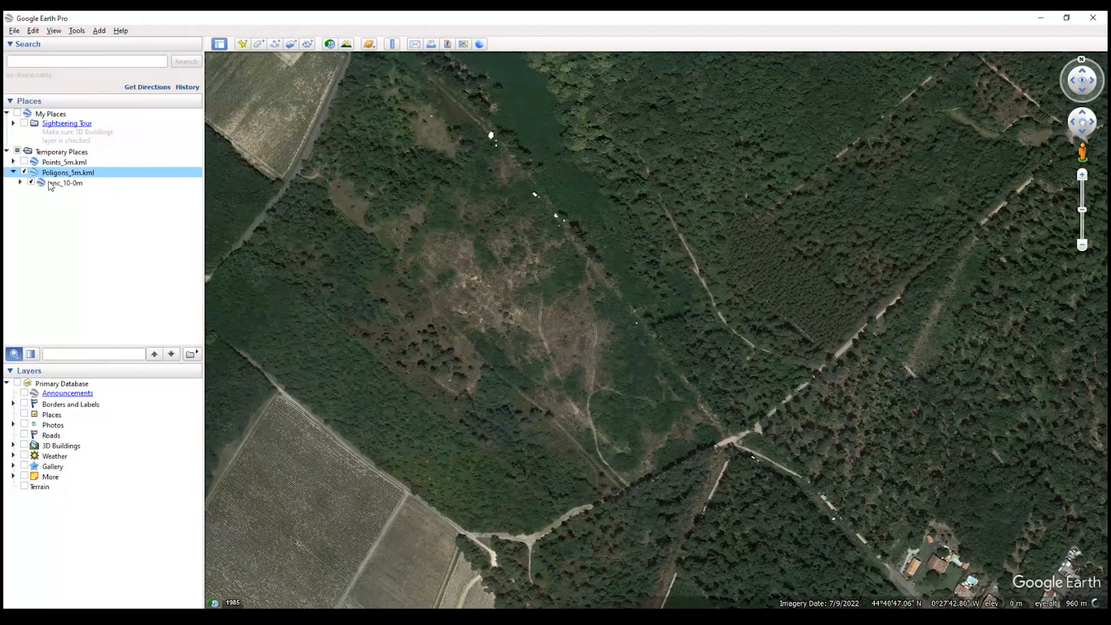
left_click(24, 172)
left_click(24, 162)
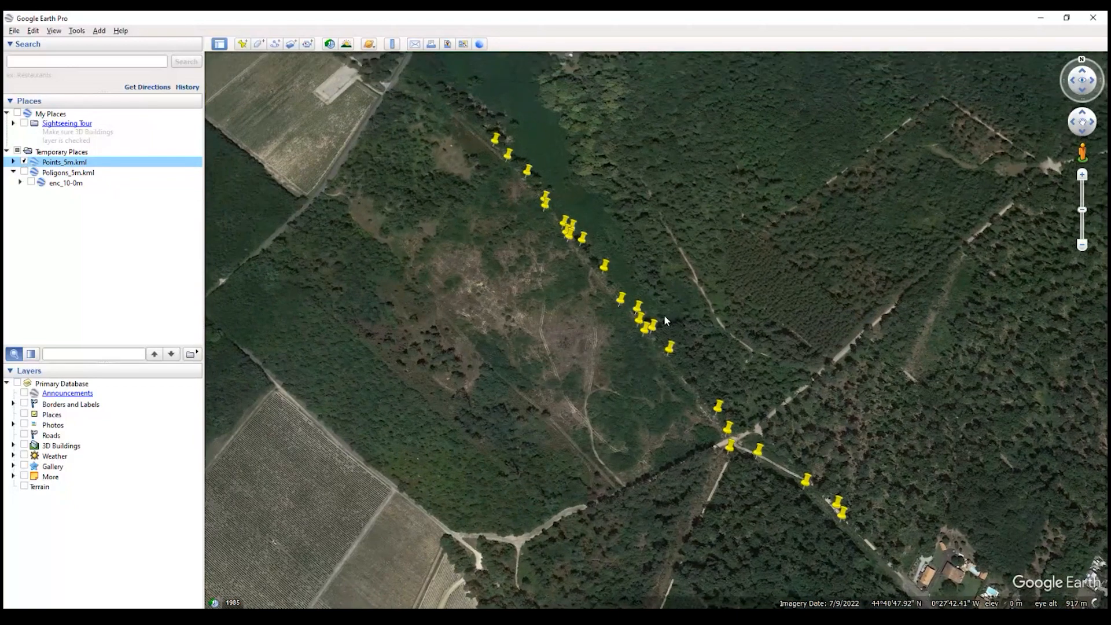